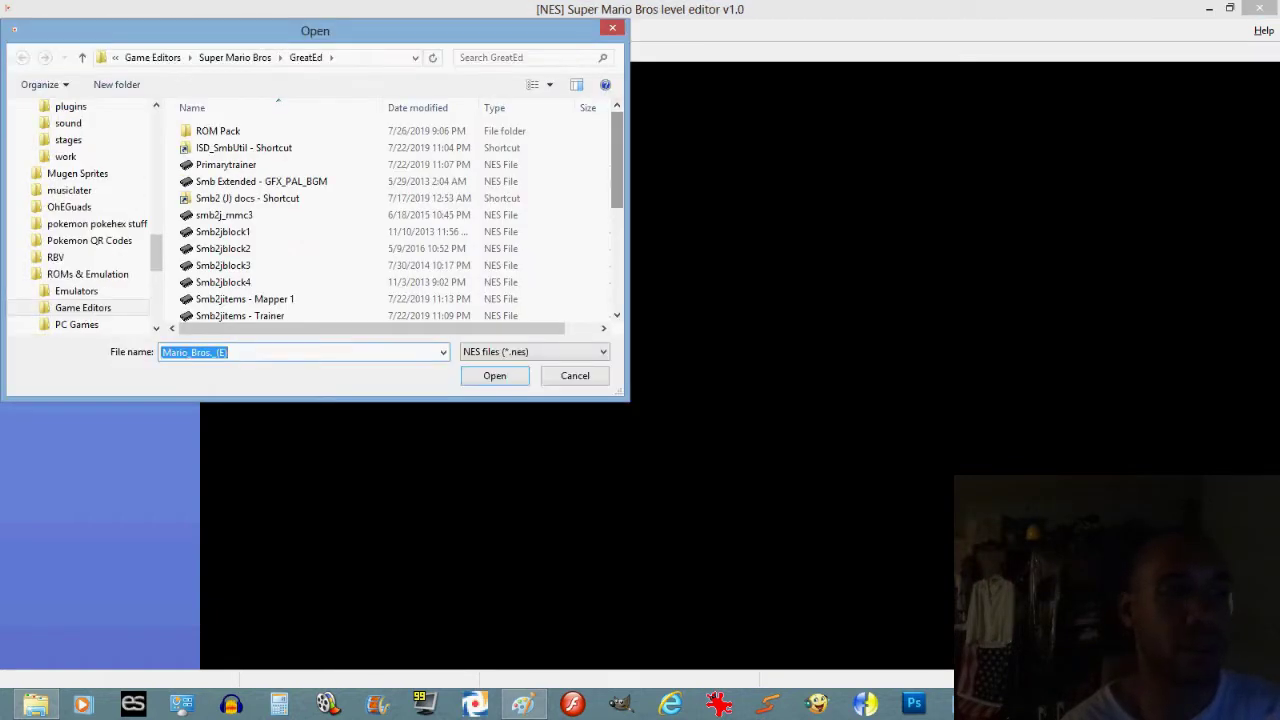
Step: Select Super Mario Bros. (JU) [13worldbase] in the file list and open it
{"action": "scroll", "coordinate": [450, 225], "scroll_direction": "down", "scroll_amount": 10}
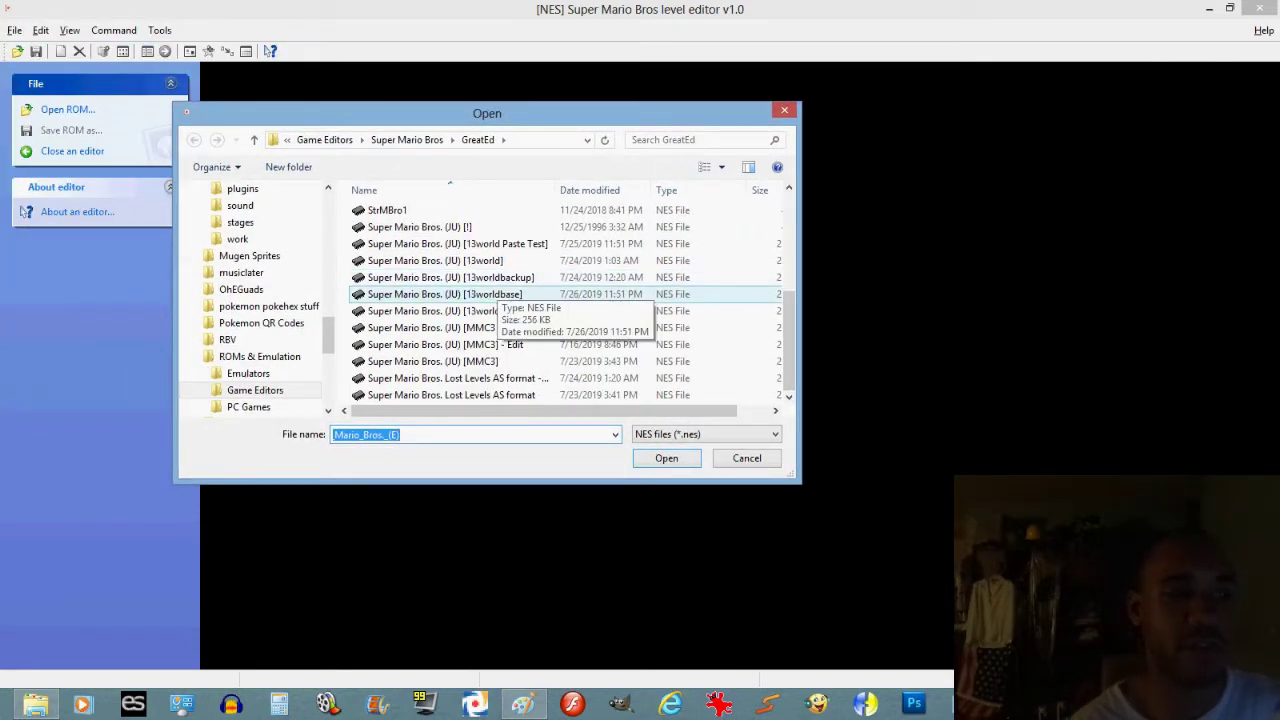
{"action": "left_click", "coordinate": [485, 294]}
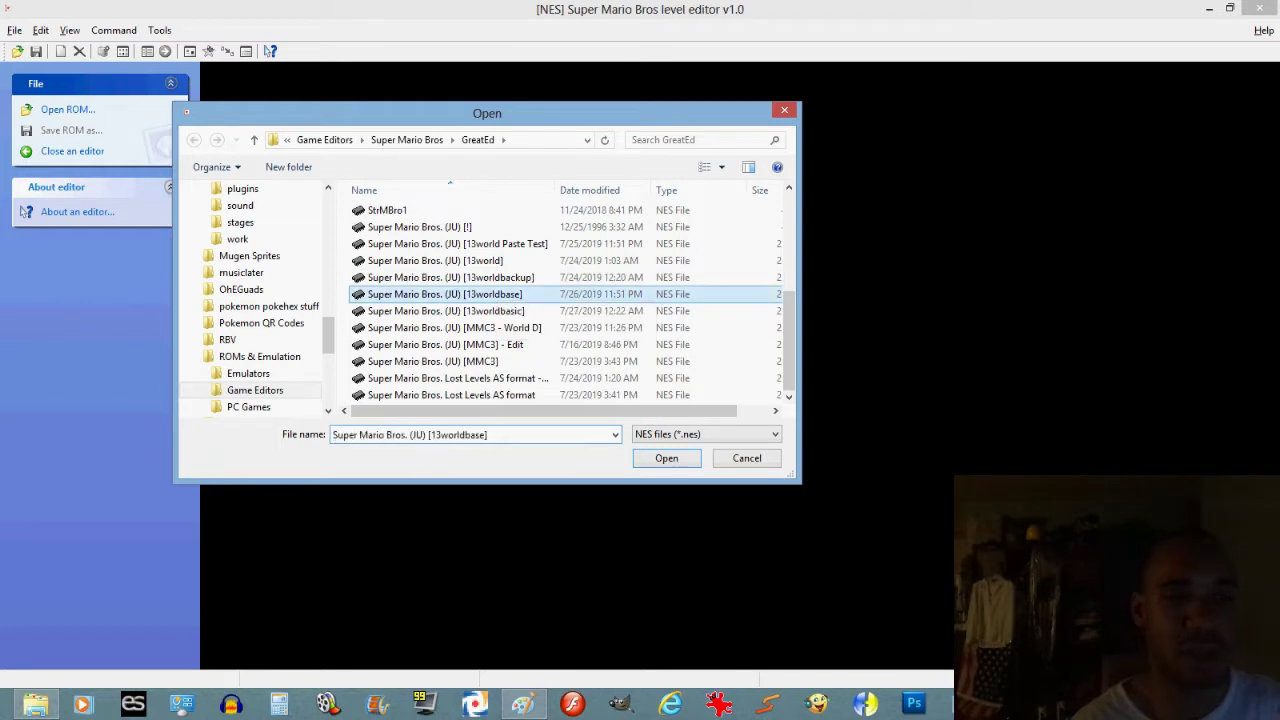
{"action": "left_click", "coordinate": [666, 458]}
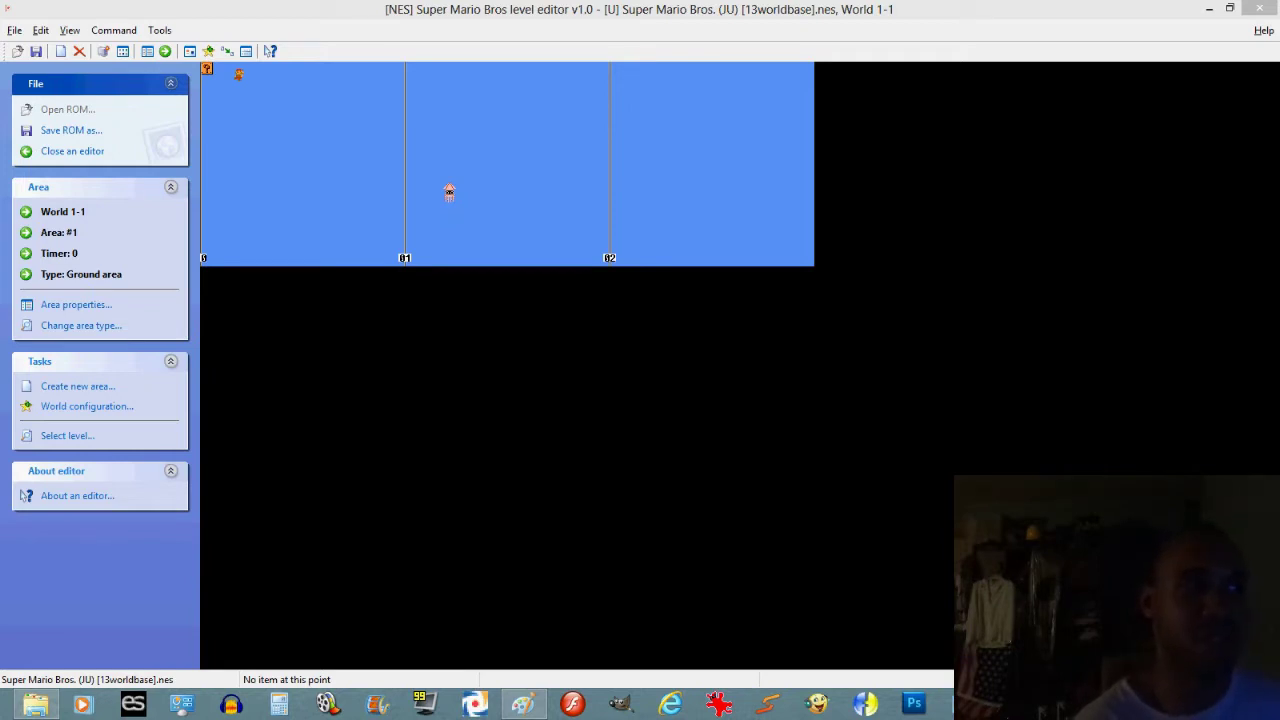
Step: Load World 1 Level 2 from the level chooser, moving the dialog aside first
{"action": "left_click", "coordinate": [40, 30]}
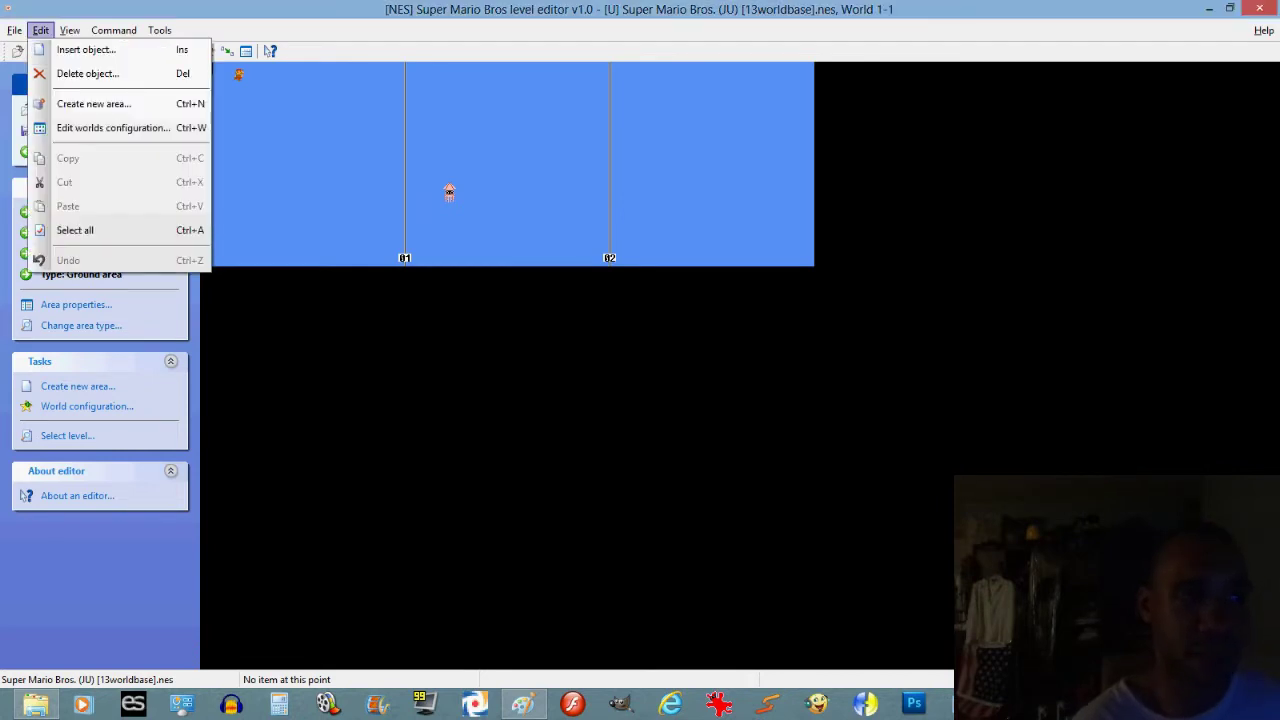
{"action": "mouse_move", "coordinate": [69, 30]}
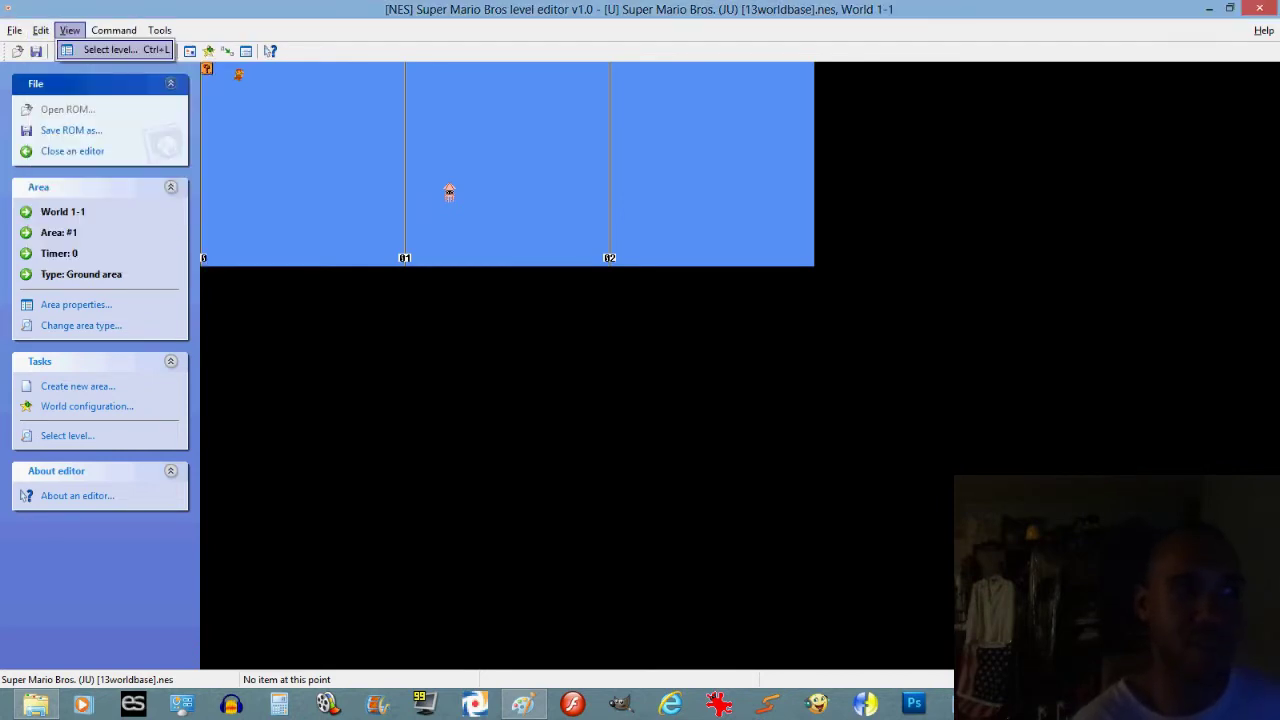
{"action": "left_click", "coordinate": [110, 49]}
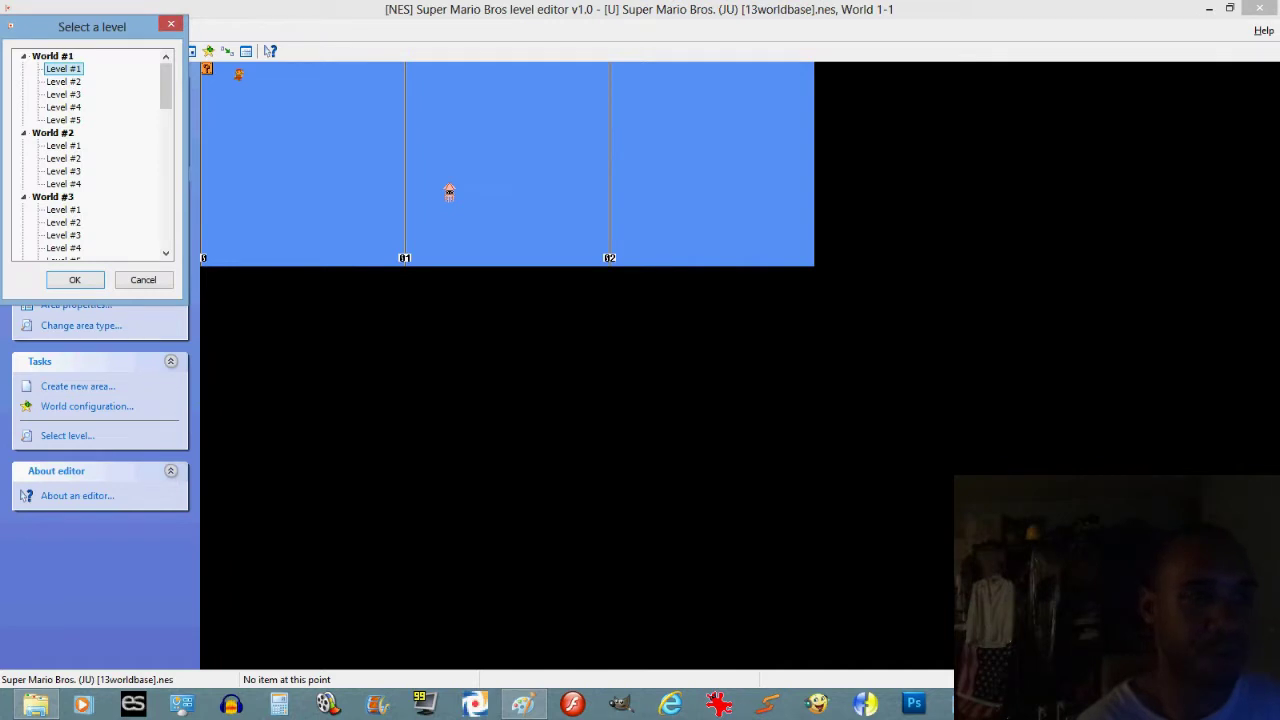
{"action": "mouse_move", "coordinate": [92, 26]}
{"action": "left_mouse_down"}
{"action": "mouse_move", "coordinate": [281, 72]}
{"action": "mouse_move", "coordinate": [728, 89]}
{"action": "left_mouse_up"}
{"action": "left_click", "coordinate": [700, 144]}
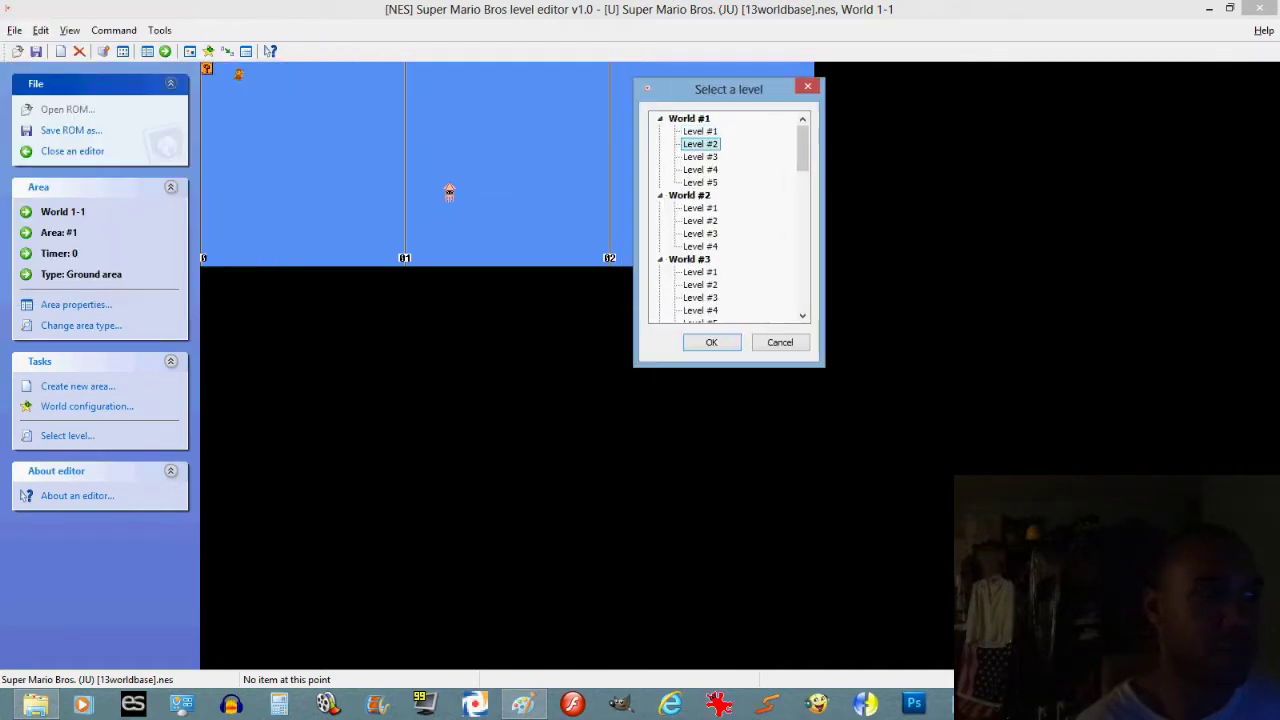
{"action": "double_click", "coordinate": [700, 144]}
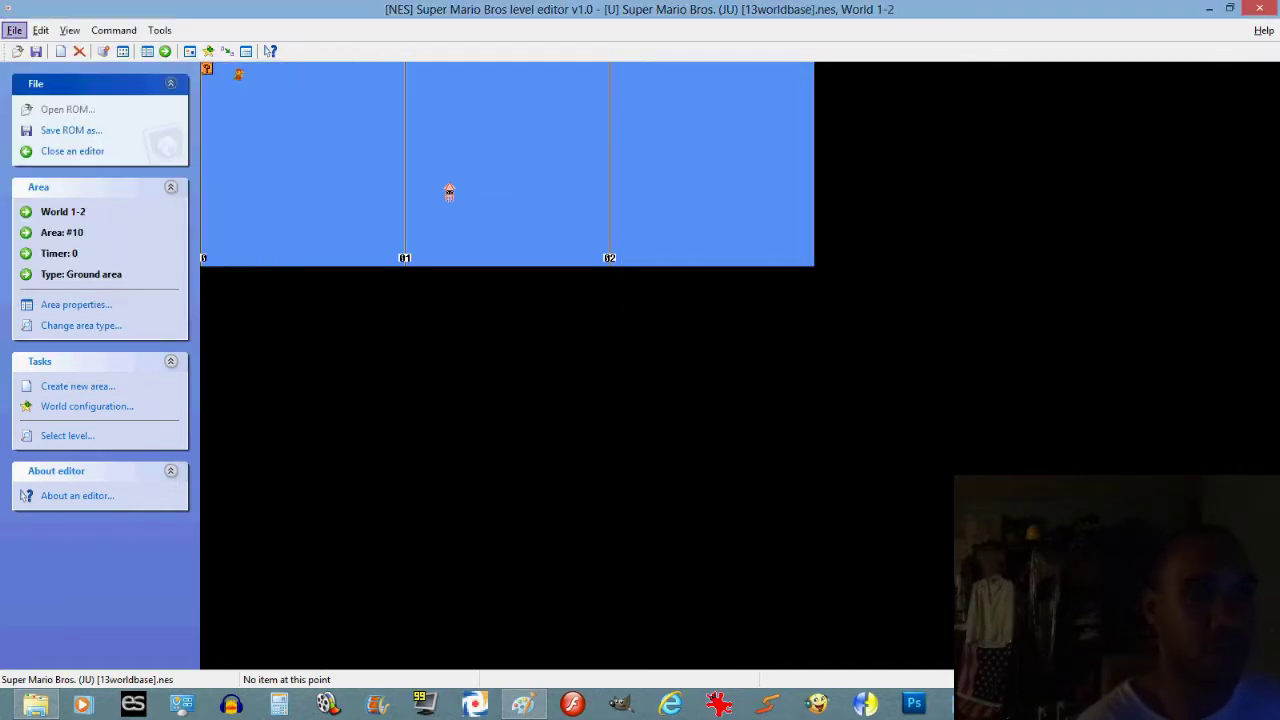
Step: Close the editor and confirm closing the 13worldbase ROM
{"action": "left_click", "coordinate": [41, 30]}
{"action": "left_click", "coordinate": [1259, 8]}
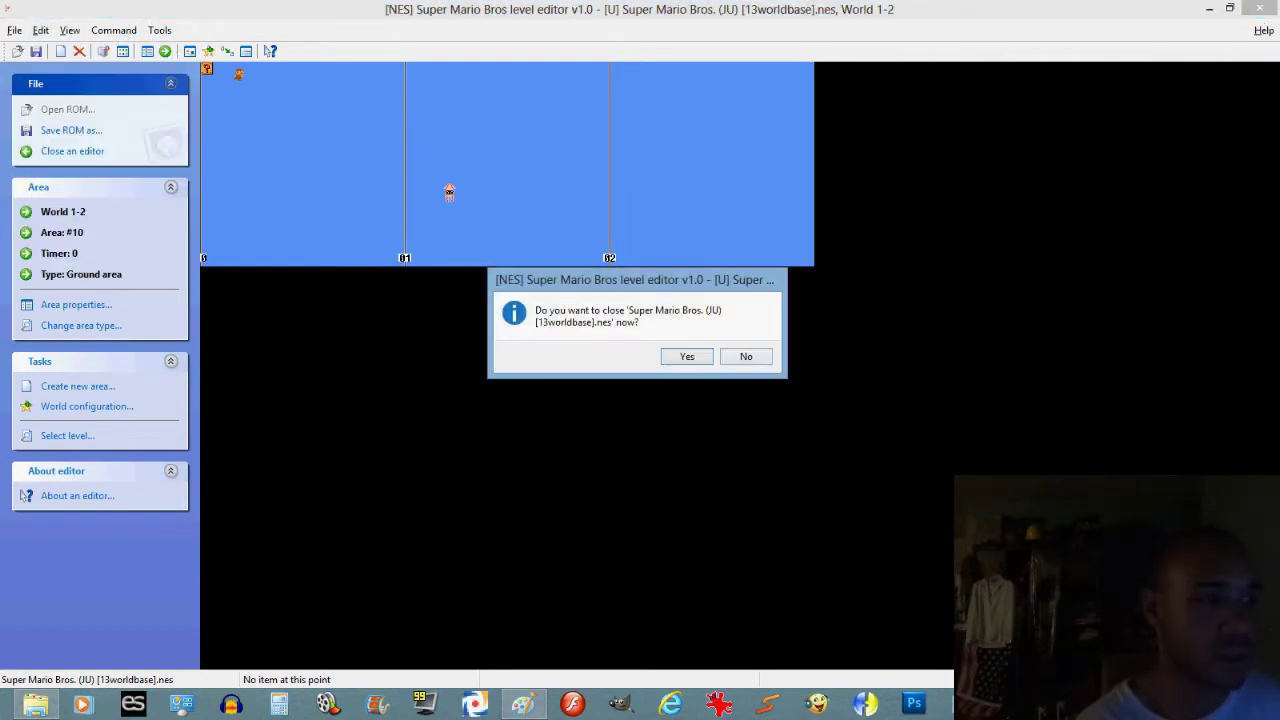
{"action": "left_click", "coordinate": [680, 354]}
Step: Relaunch GreatEd from its folder window in File Explorer
{"action": "mouse_move", "coordinate": [36, 704]}
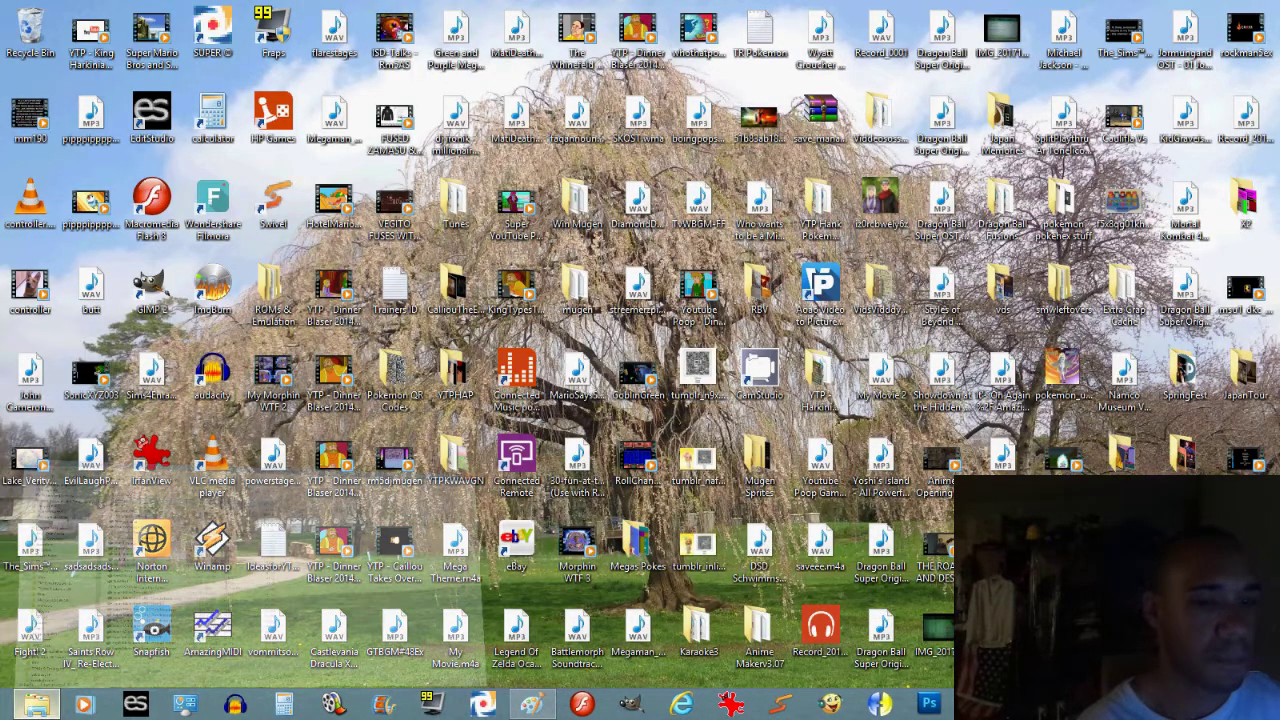
{"action": "left_click", "coordinate": [130, 570]}
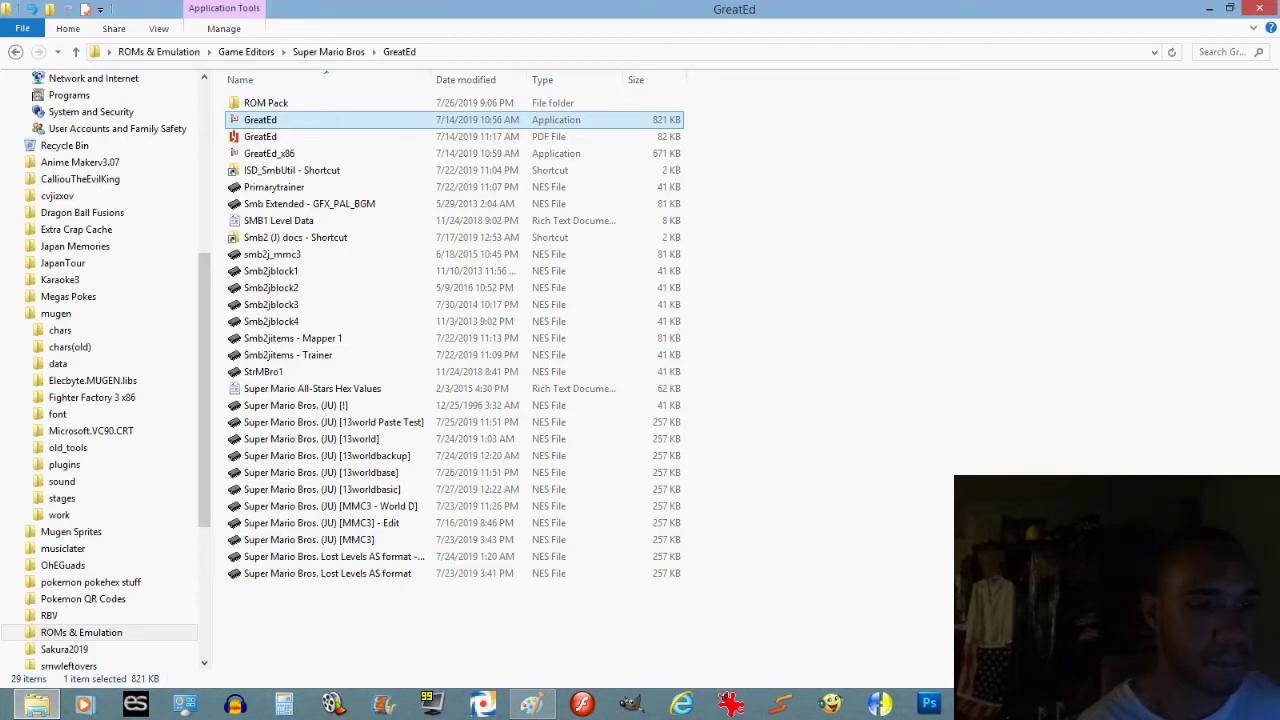
{"action": "key", "text": "Return"}
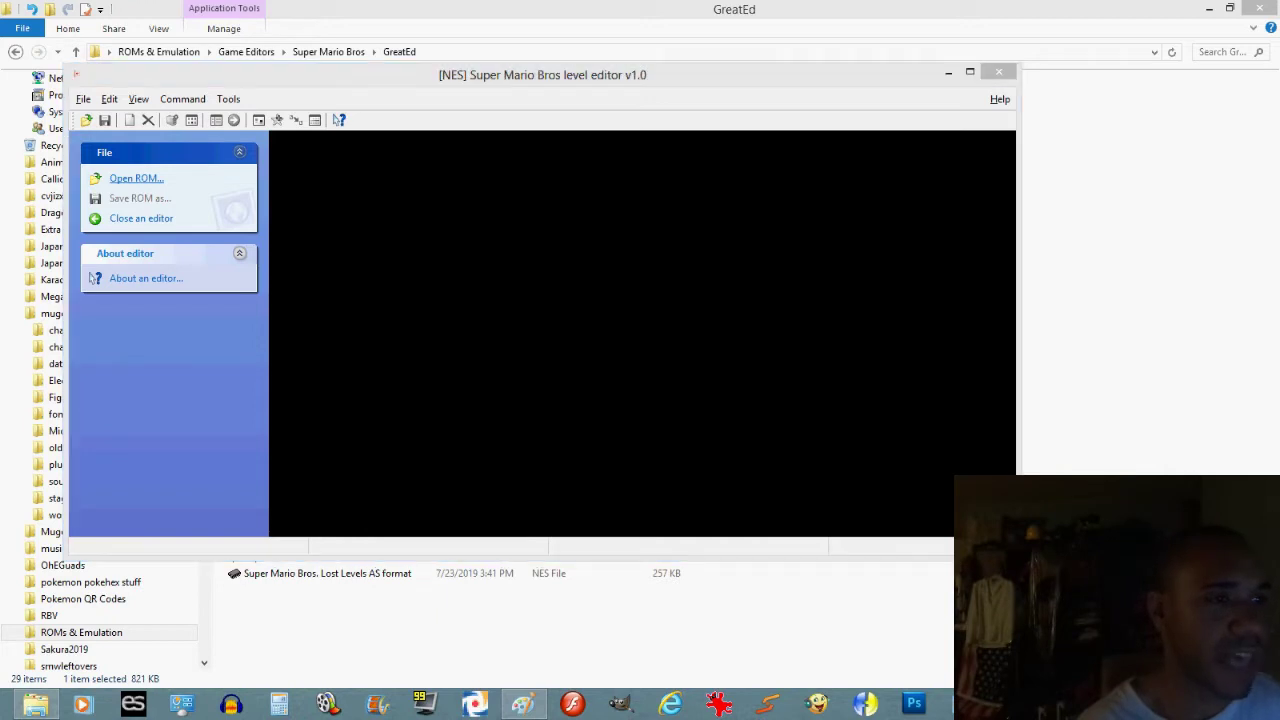
Step: Open the Super Mario Bros. (JU) [13worldbasic] ROM, then bring up the CamStudio recorder
{"action": "key", "text": "ctrl+o"}
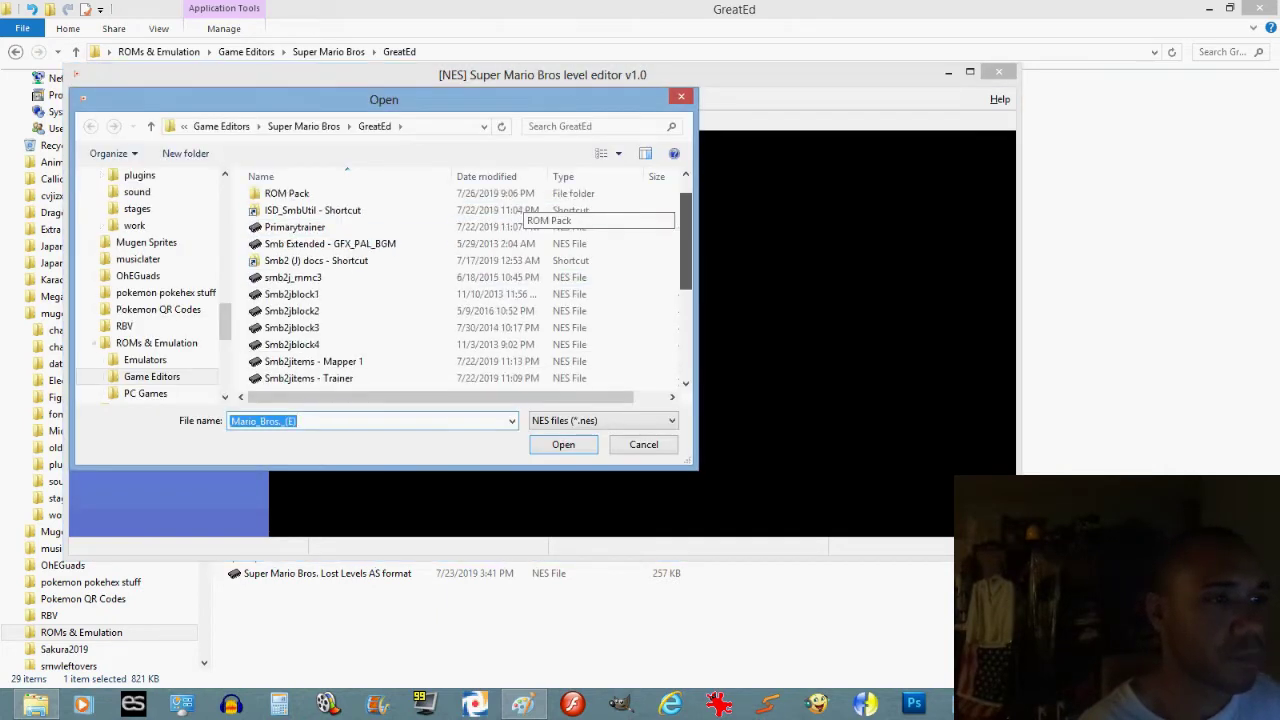
{"action": "scroll", "coordinate": [470, 280], "scroll_direction": "down", "scroll_amount": 3}
{"action": "scroll", "coordinate": [460, 290], "scroll_direction": "down", "scroll_amount": 1}
{"action": "left_click", "coordinate": [340, 297]}
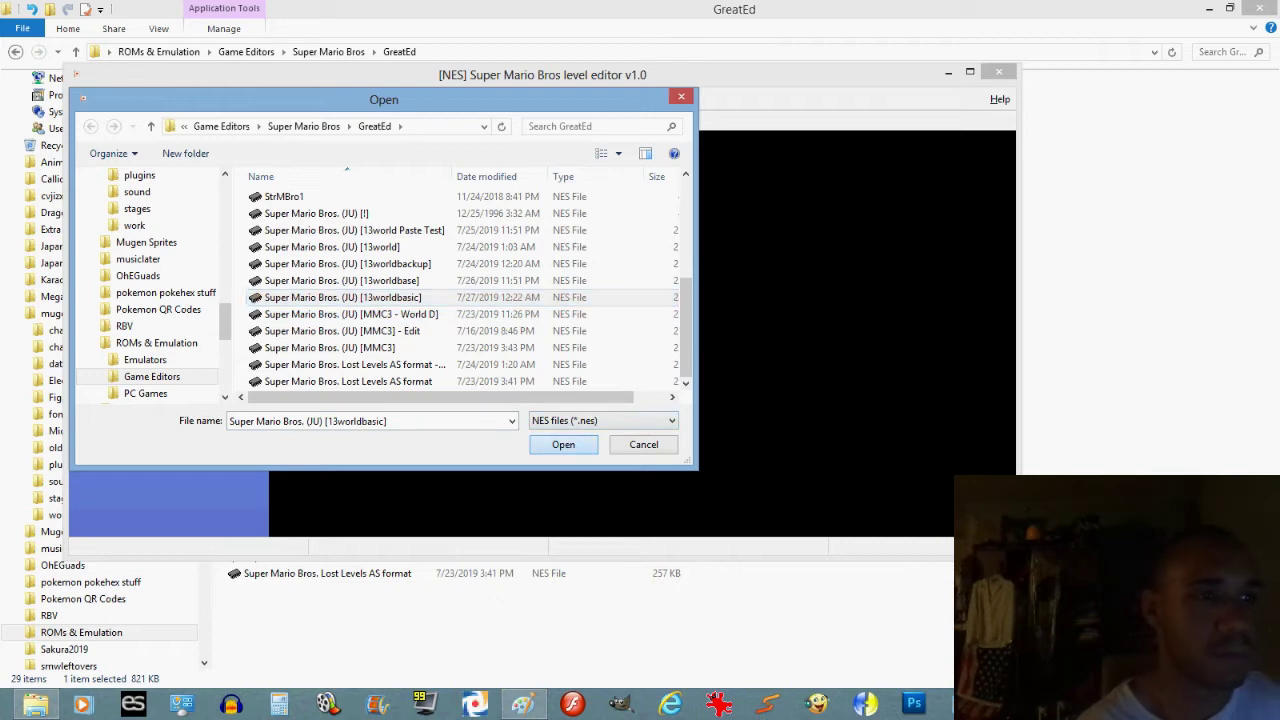
{"action": "key", "text": "Return"}
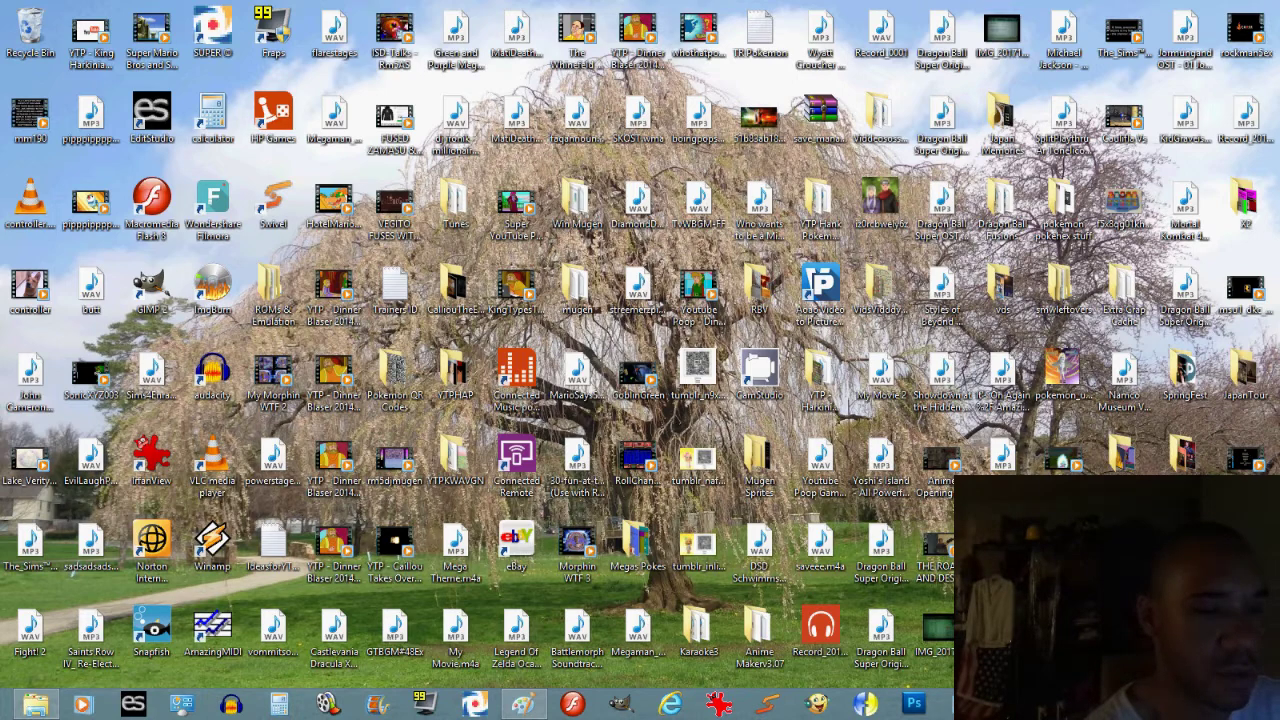
{"action": "left_click", "coordinate": [1232, 688]}
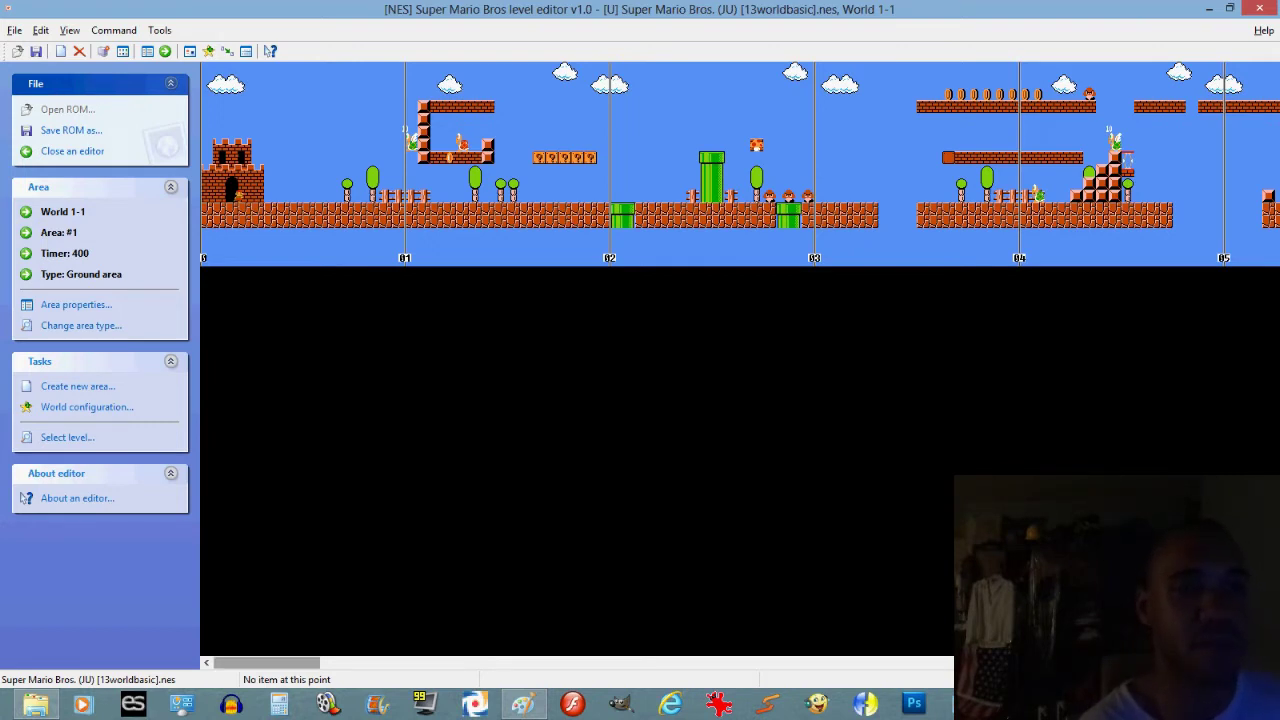
Step: Scroll along World 1-1 to view its pipes, brick rows, enemies and castle
{"action": "mouse_move", "coordinate": [267, 662]}
{"action": "left_mouse_down"}
{"action": "mouse_move", "coordinate": [1107, 662]}
{"action": "mouse_move", "coordinate": [240, 662]}
{"action": "left_mouse_up"}
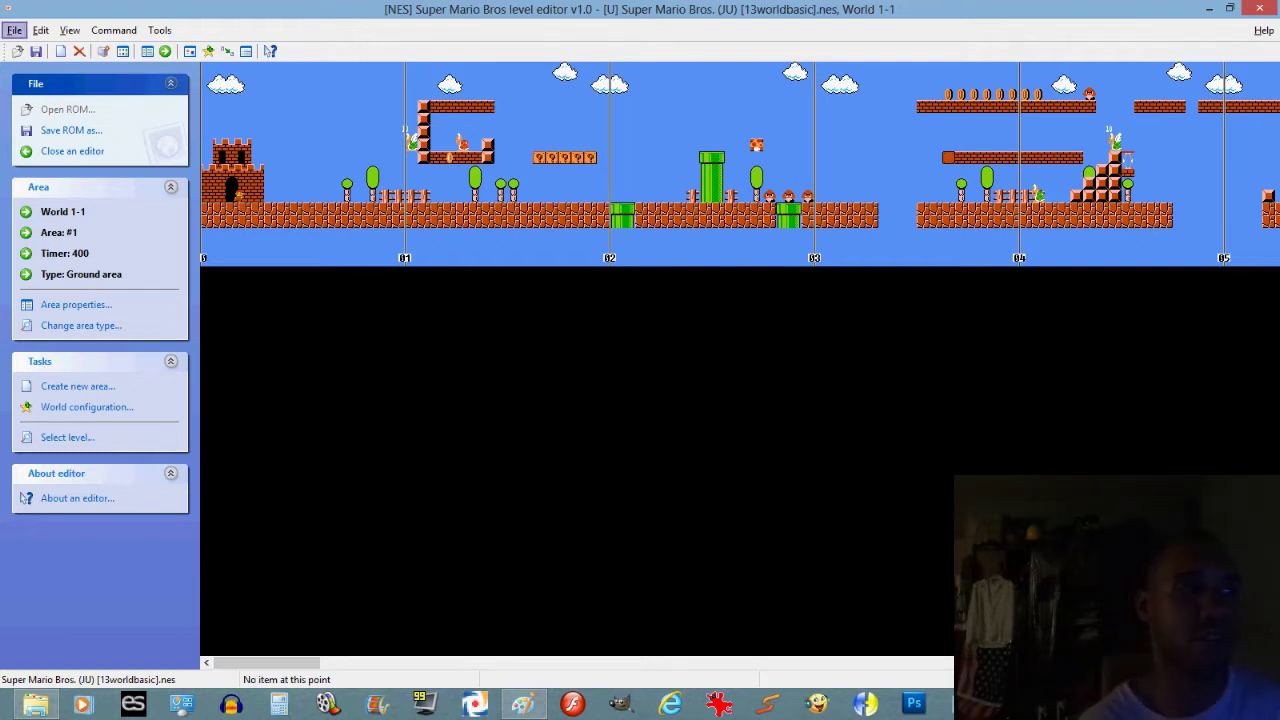
Step: Load World 1 Level 2 Area #2, scroll to its exit pipe and follow it to Area #28
{"action": "key", "text": "alt+e"}
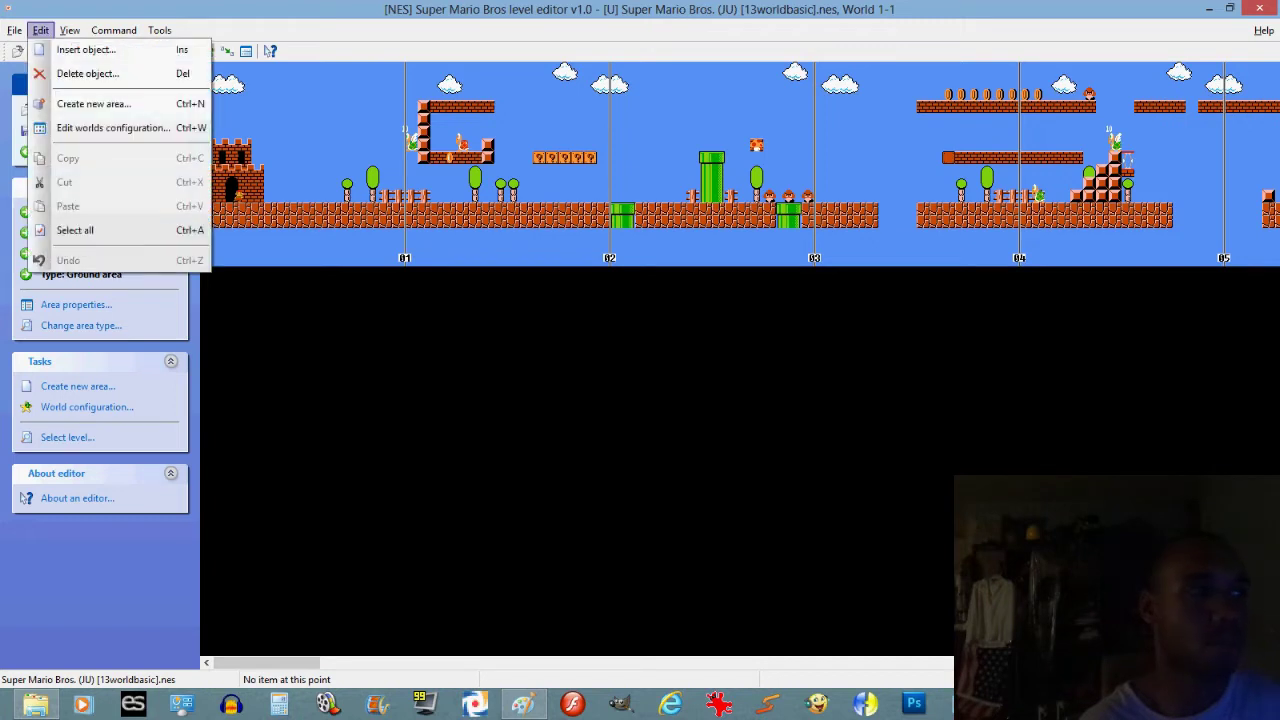
{"action": "key", "text": "Right"}
{"action": "key", "text": "Return"}
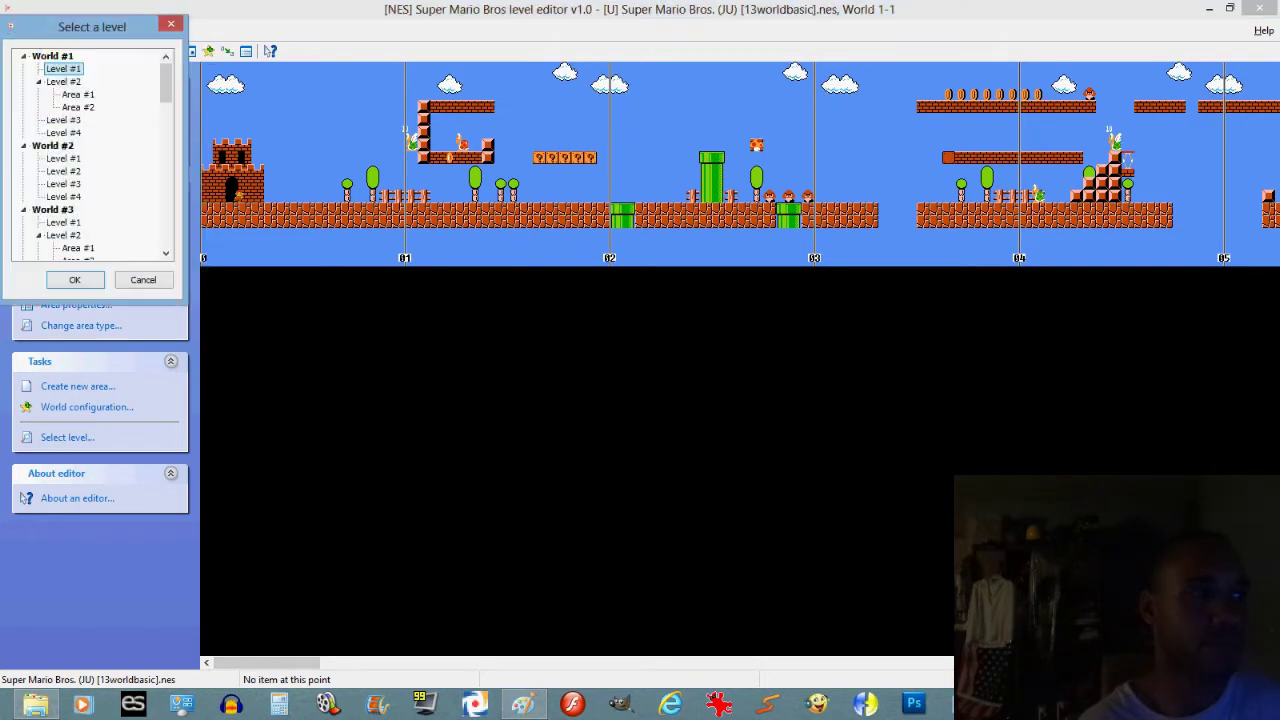
{"action": "left_click", "coordinate": [78, 94]}
{"action": "left_click", "coordinate": [78, 107]}
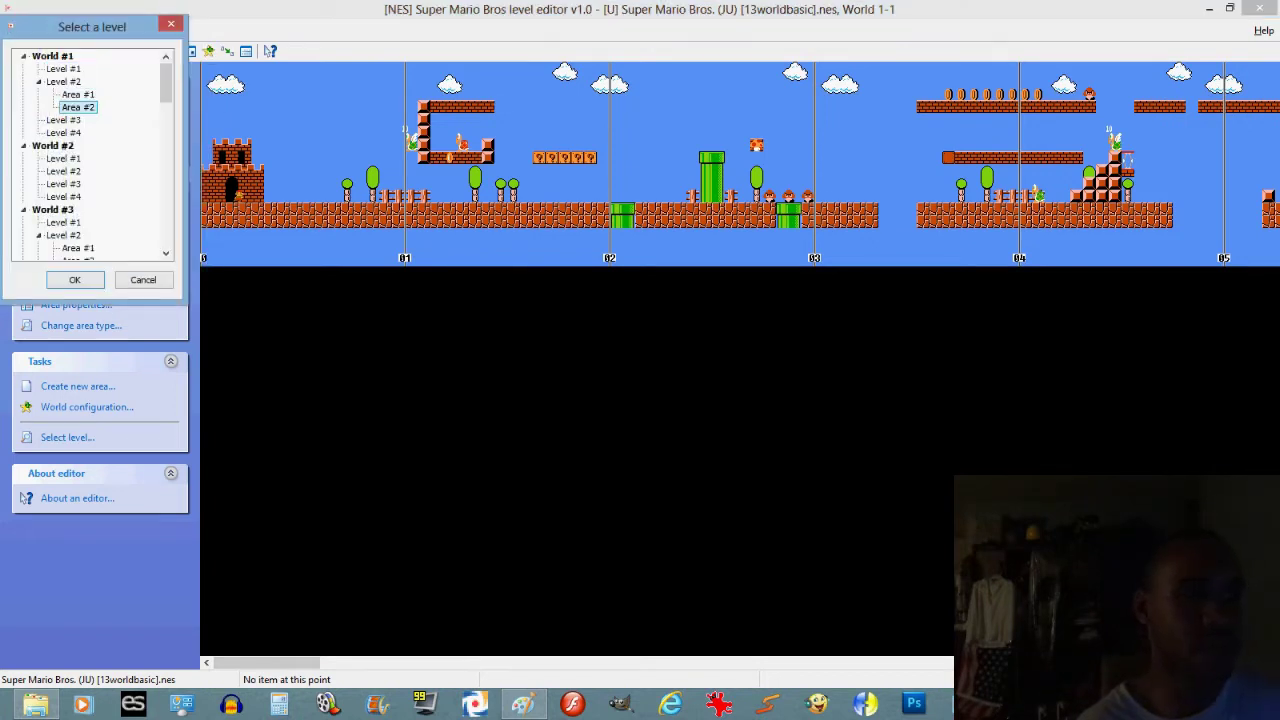
{"action": "key", "text": "Return"}
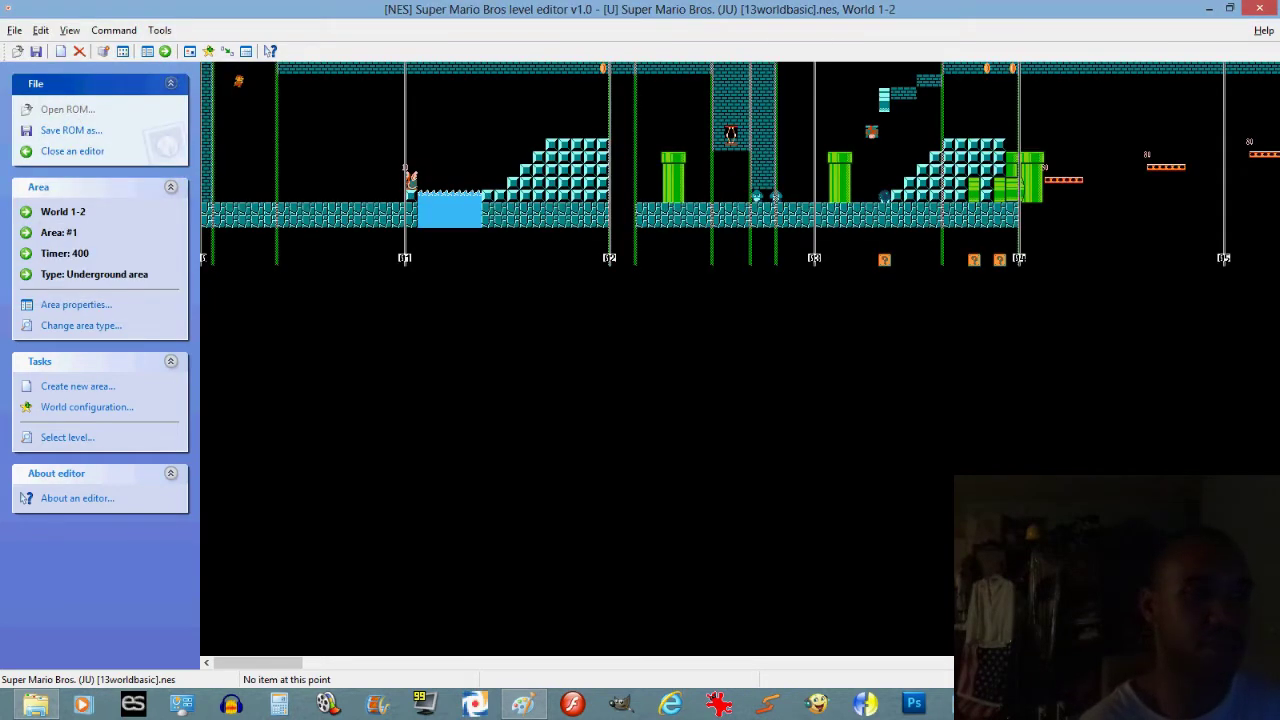
{"action": "mouse_move", "coordinate": [280, 662]}
{"action": "left_mouse_down"}
{"action": "mouse_move", "coordinate": [1162, 662]}
{"action": "mouse_move", "coordinate": [926, 662]}
{"action": "left_mouse_up"}
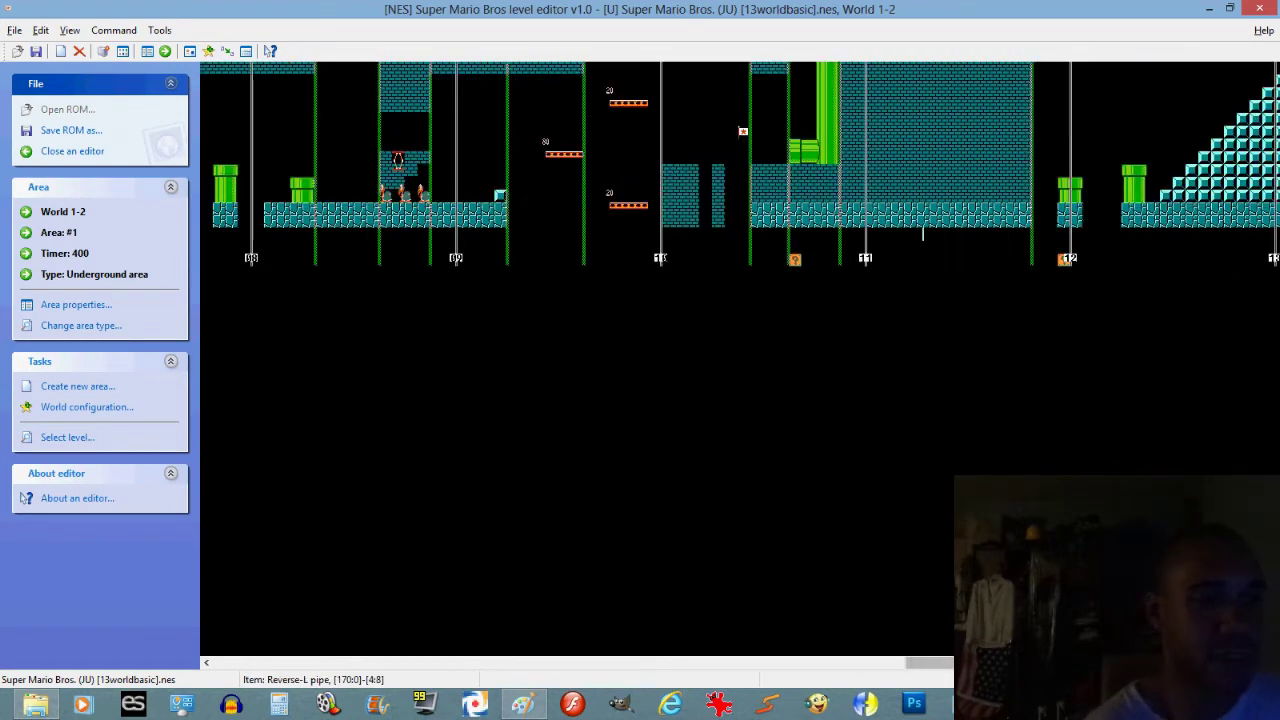
{"action": "double_click", "coordinate": [922, 233]}
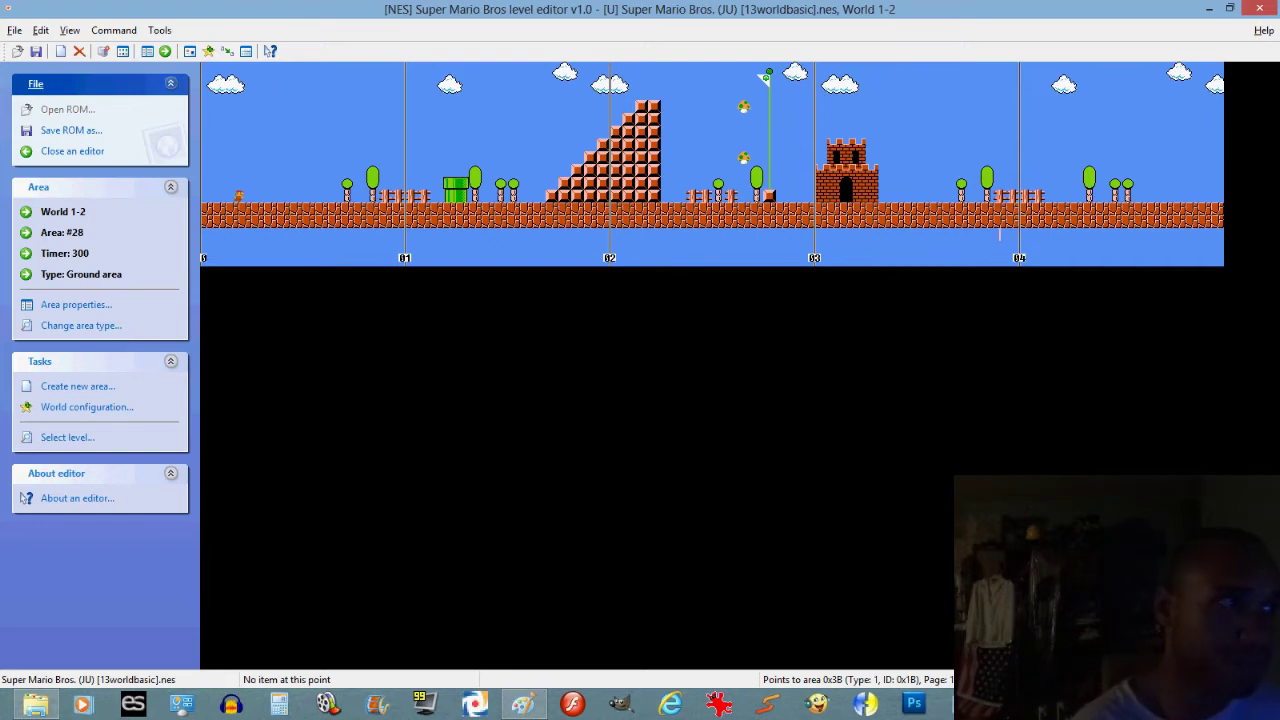
Step: Load World 2-4 and scroll through its castle with lava pits, firebars and Bowser bridge
{"action": "left_click", "coordinate": [40, 30]}
{"action": "mouse_move", "coordinate": [69, 30]}
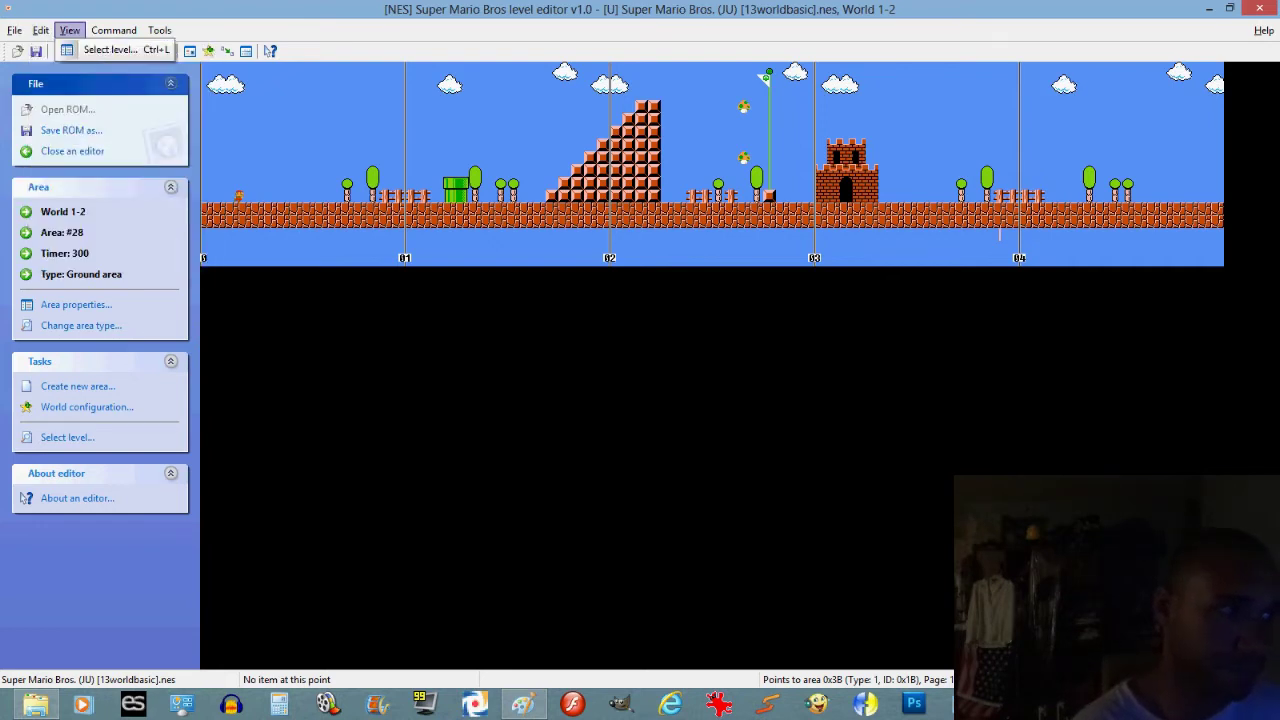
{"action": "left_click", "coordinate": [115, 49]}
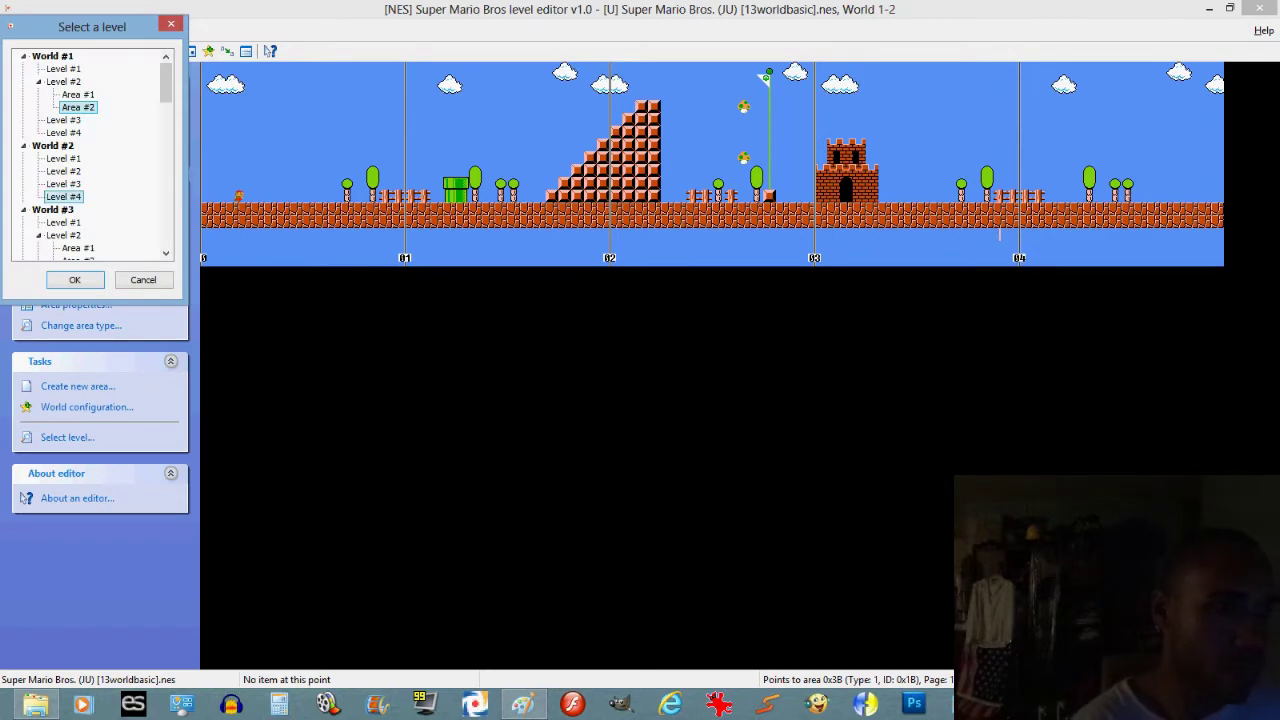
{"action": "left_click", "coordinate": [74, 279]}
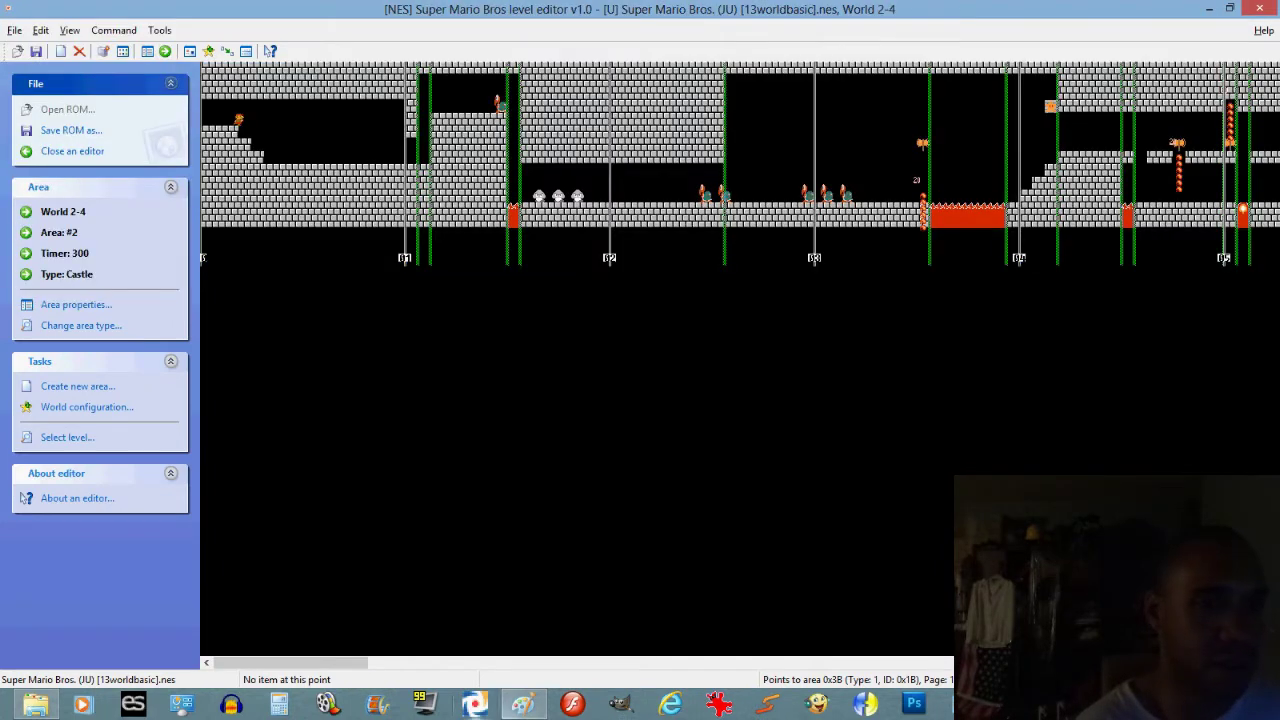
{"action": "mouse_move", "coordinate": [291, 663]}
{"action": "left_mouse_down"}
{"action": "mouse_move", "coordinate": [1172, 663]}
{"action": "mouse_move", "coordinate": [292, 663]}
{"action": "left_mouse_up"}
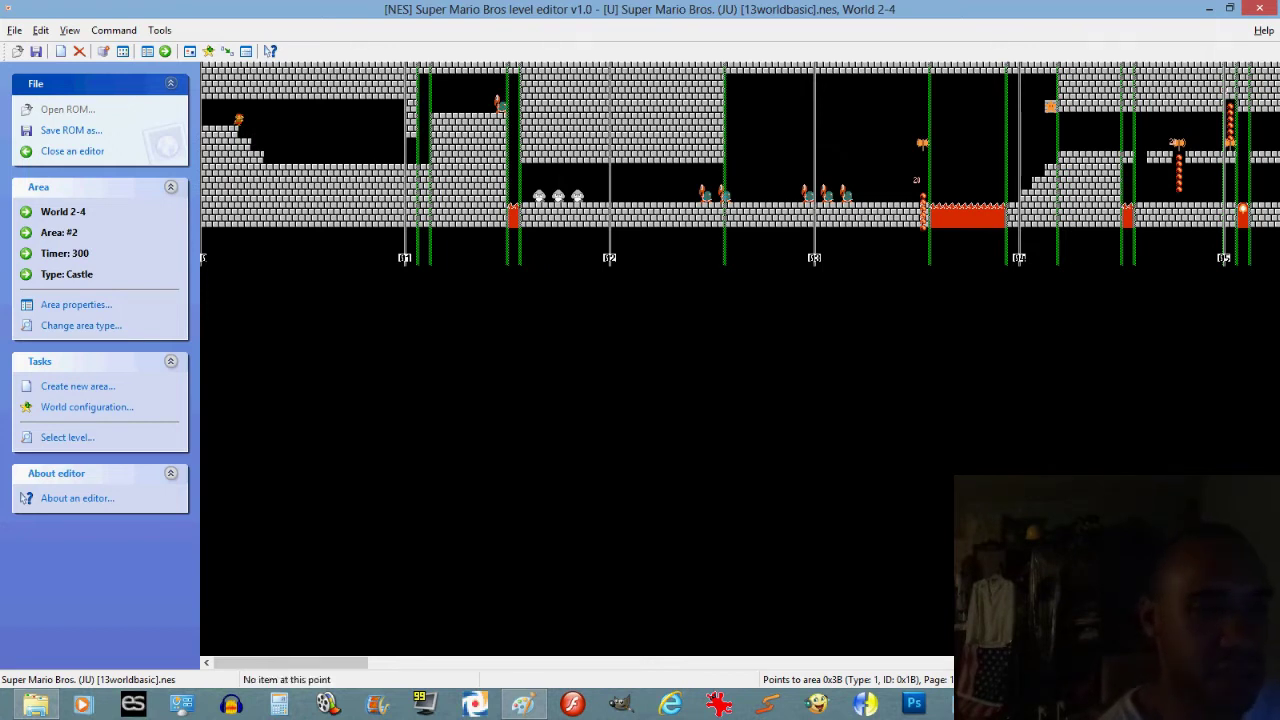
{"action": "mouse_move", "coordinate": [290, 662]}
{"action": "left_mouse_down"}
{"action": "mouse_move", "coordinate": [1175, 662]}
{"action": "mouse_move", "coordinate": [290, 662]}
{"action": "left_mouse_up"}
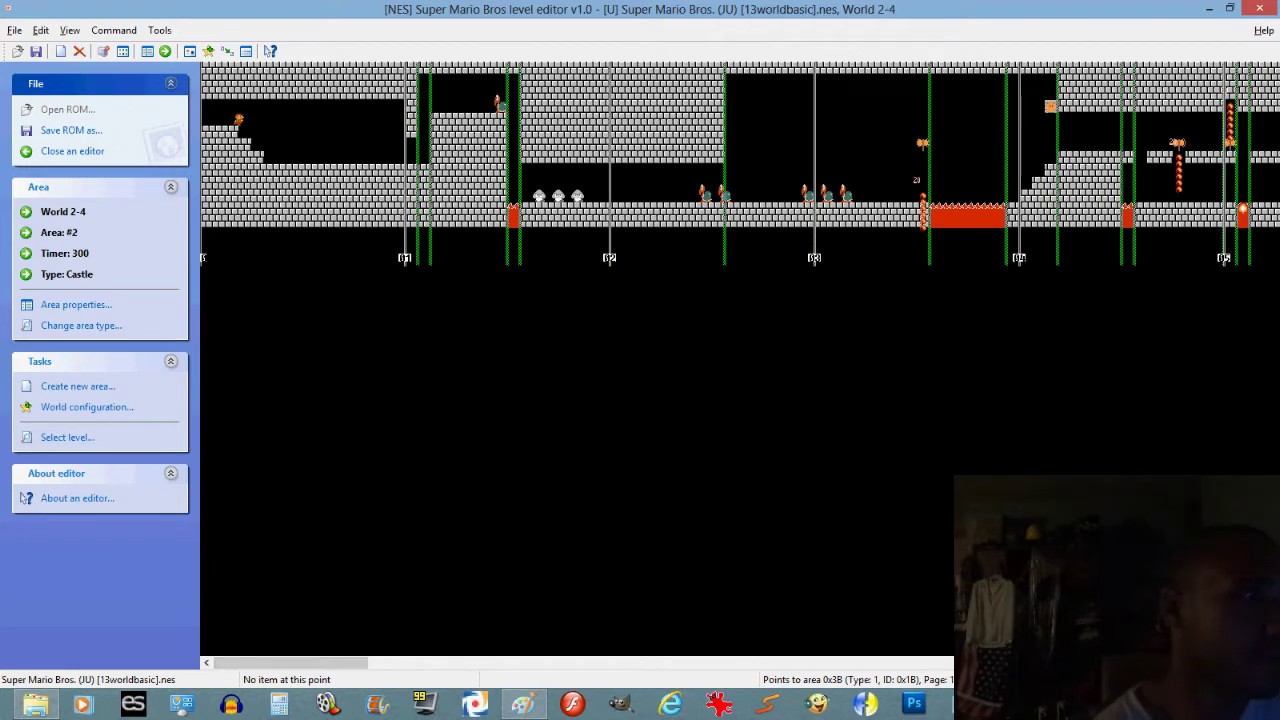
{"action": "left_click", "coordinate": [40, 30]}
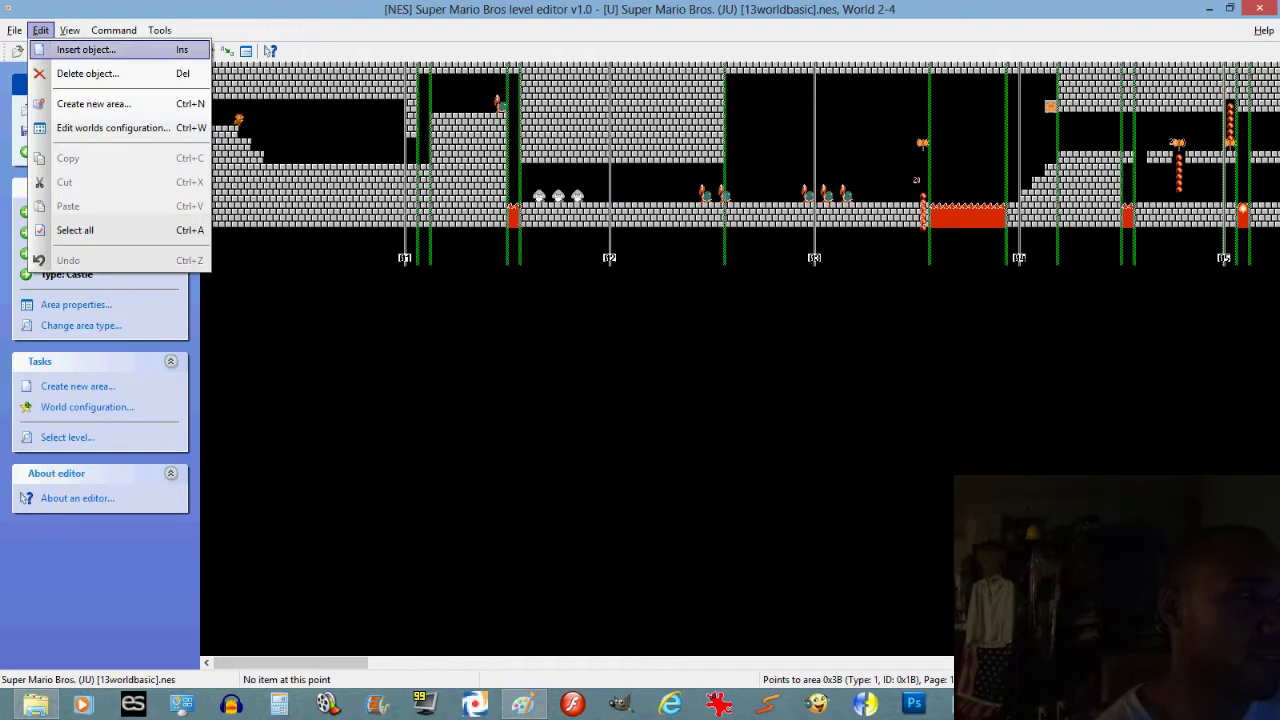
Step: Load World 4 Level 1 from the level chooser
{"action": "mouse_move", "coordinate": [69, 30]}
{"action": "left_click", "coordinate": [112, 49]}
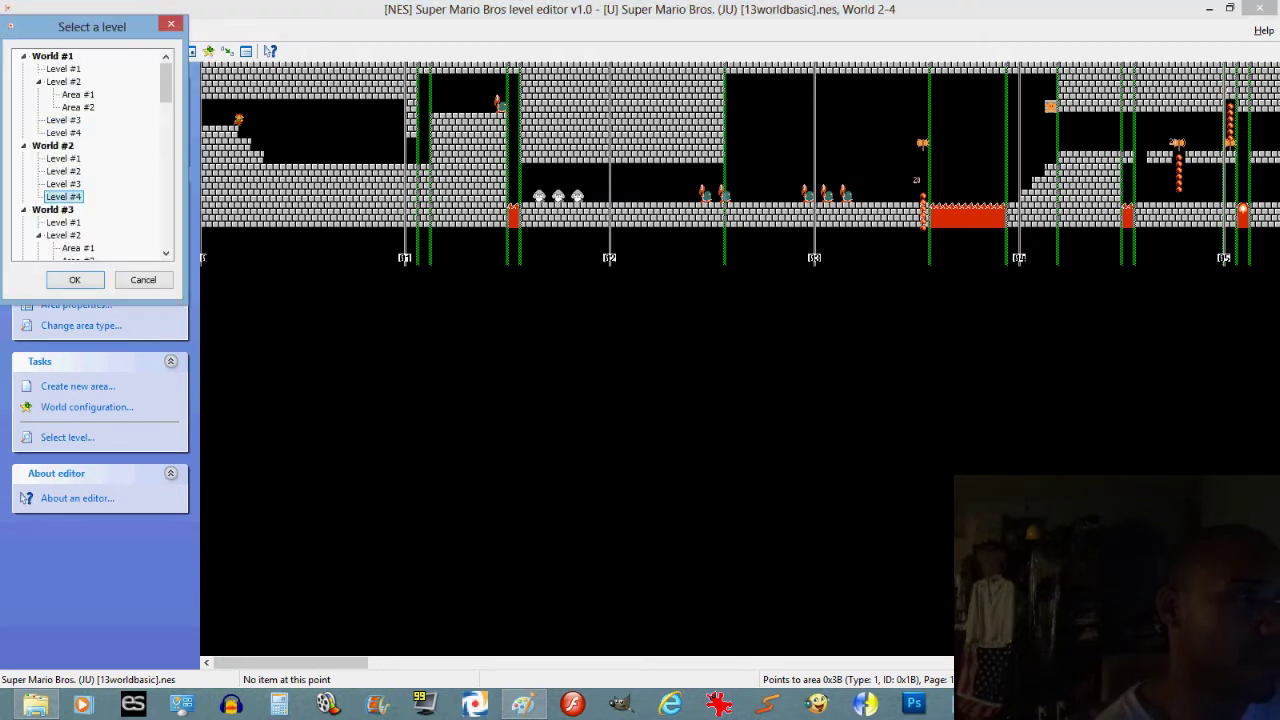
{"action": "scroll", "coordinate": [90, 155], "scroll_direction": "down", "scroll_amount": 3}
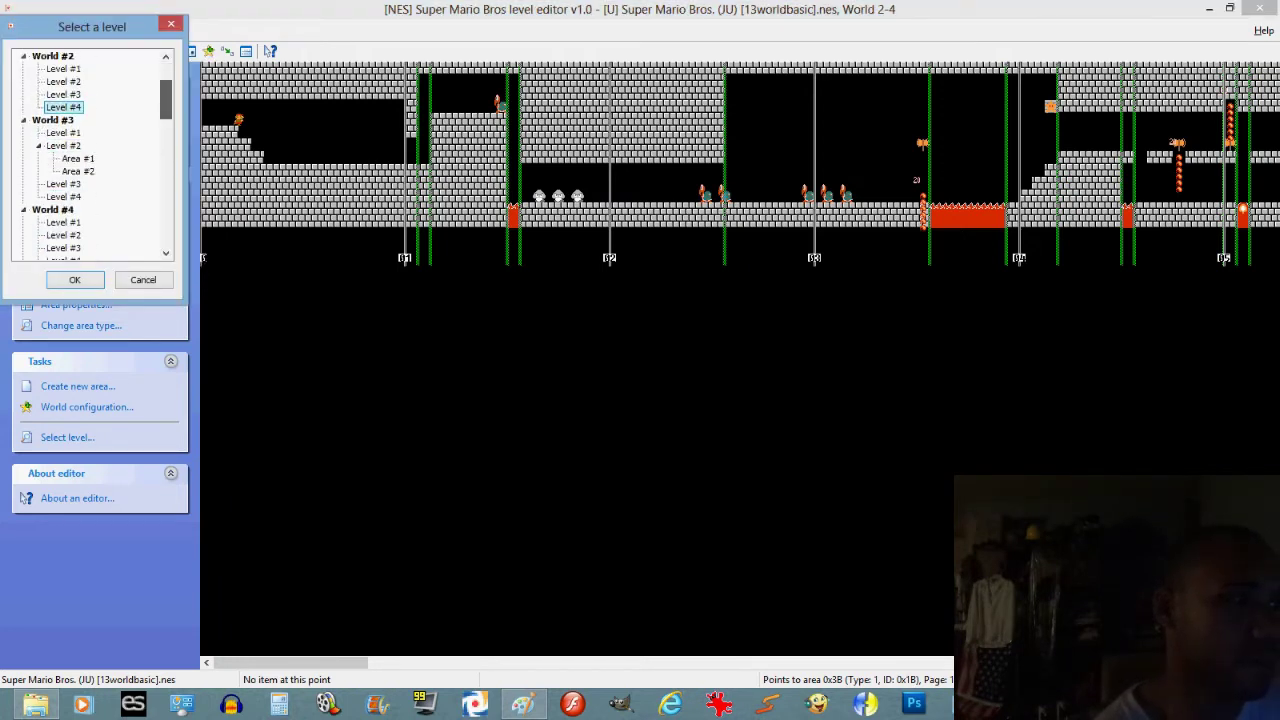
{"action": "left_click", "coordinate": [63, 209]}
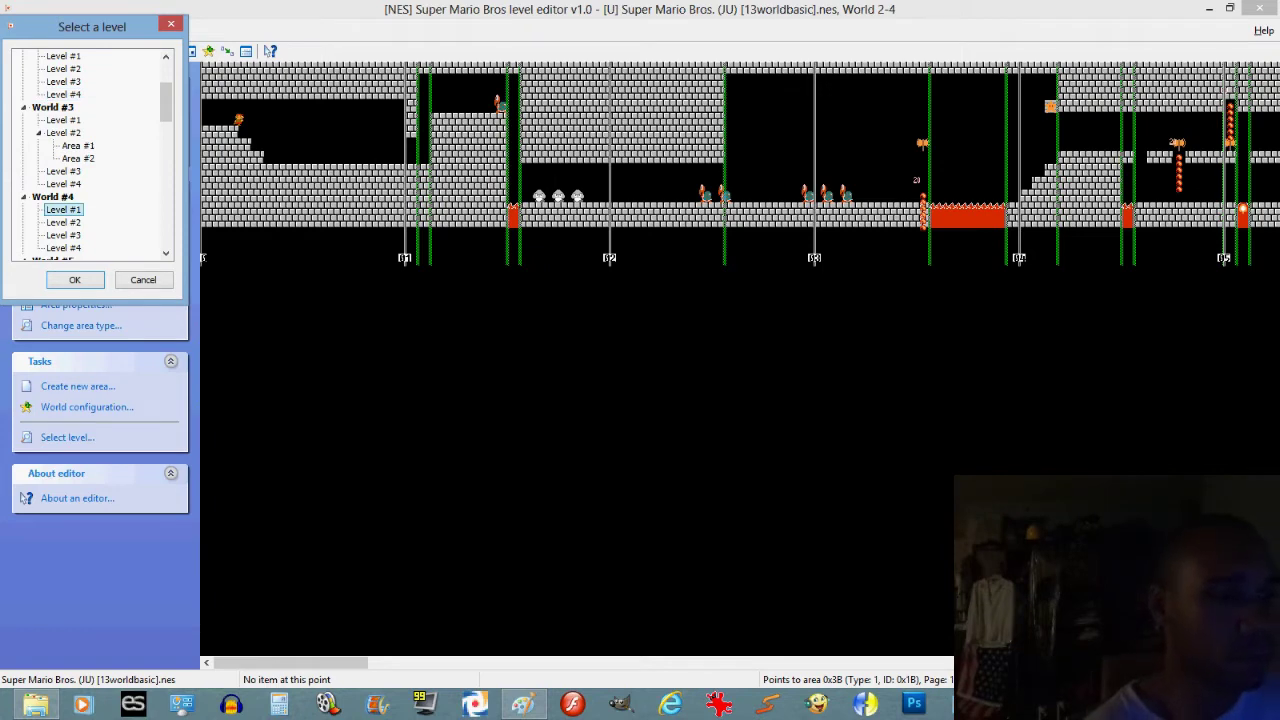
{"action": "key", "text": "Return"}
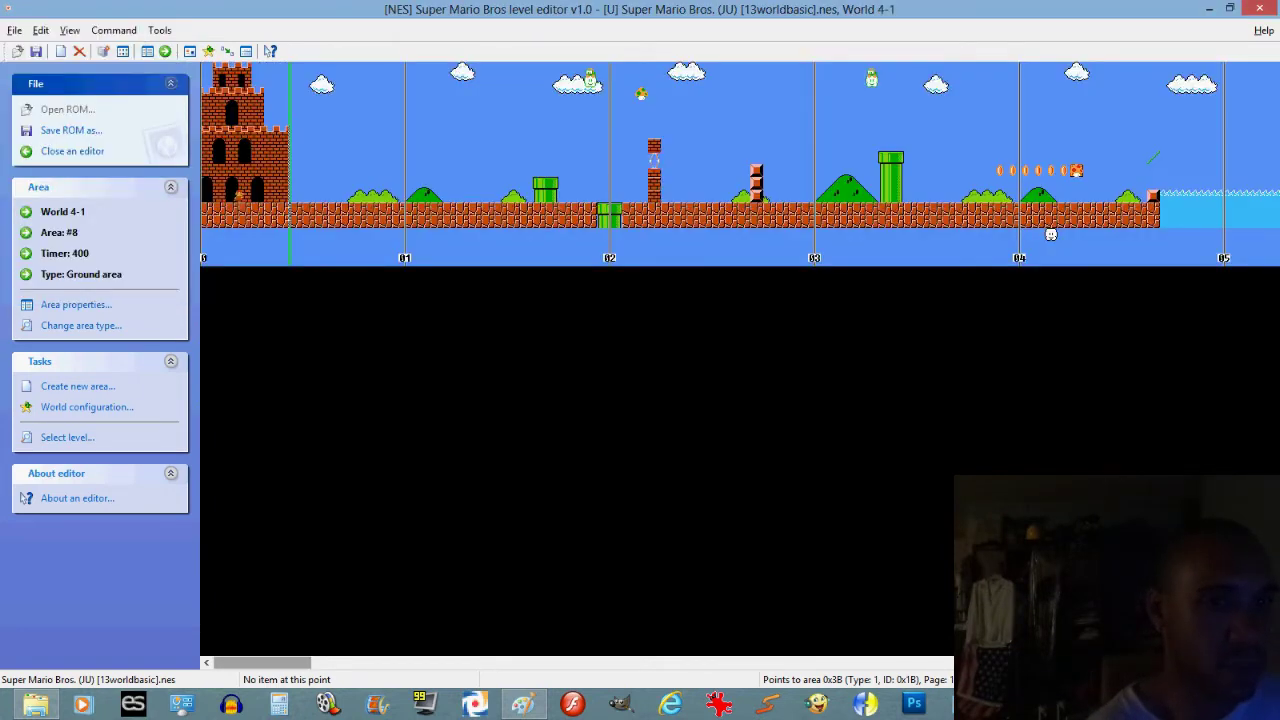
Step: Scroll to World 4-1's pipe and follow it into the underwater Area #3
{"action": "left_click_drag", "start_coordinate": [260, 662], "coordinate": [900, 662]}
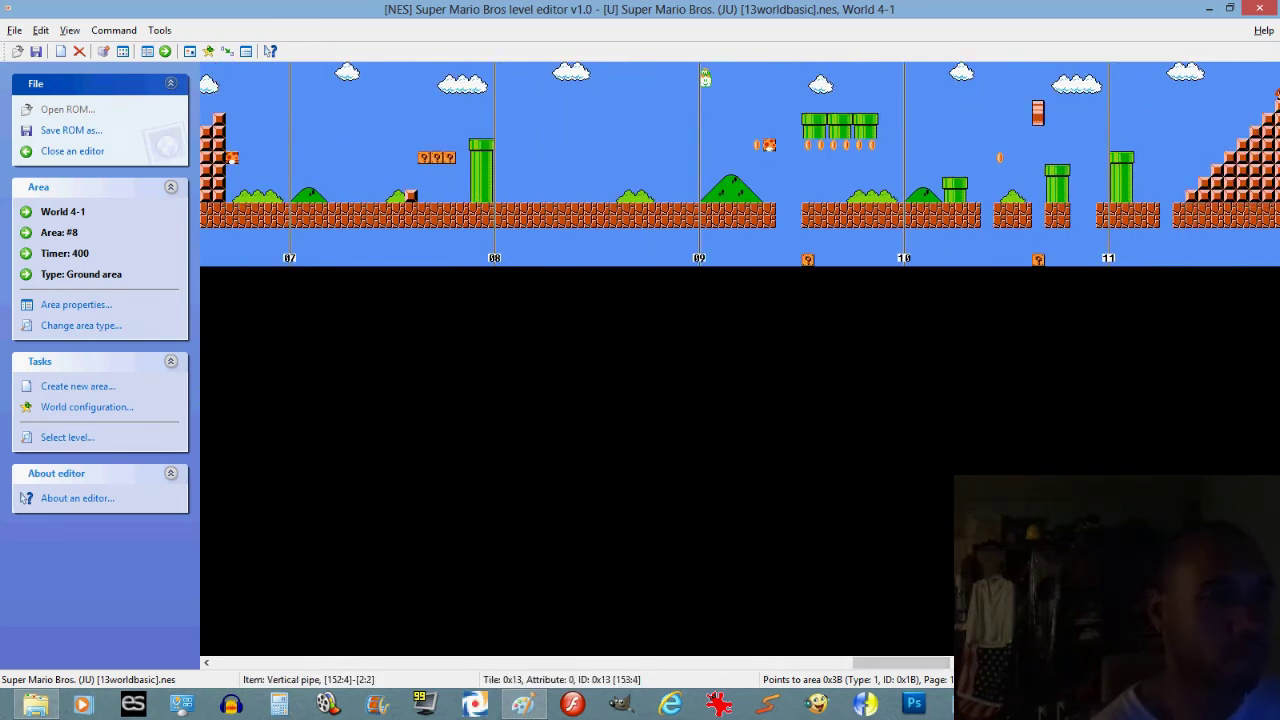
{"action": "scroll", "coordinate": [818, 118], "scroll_direction": "right", "scroll_amount": 5}
{"action": "double_click", "coordinate": [818, 118]}
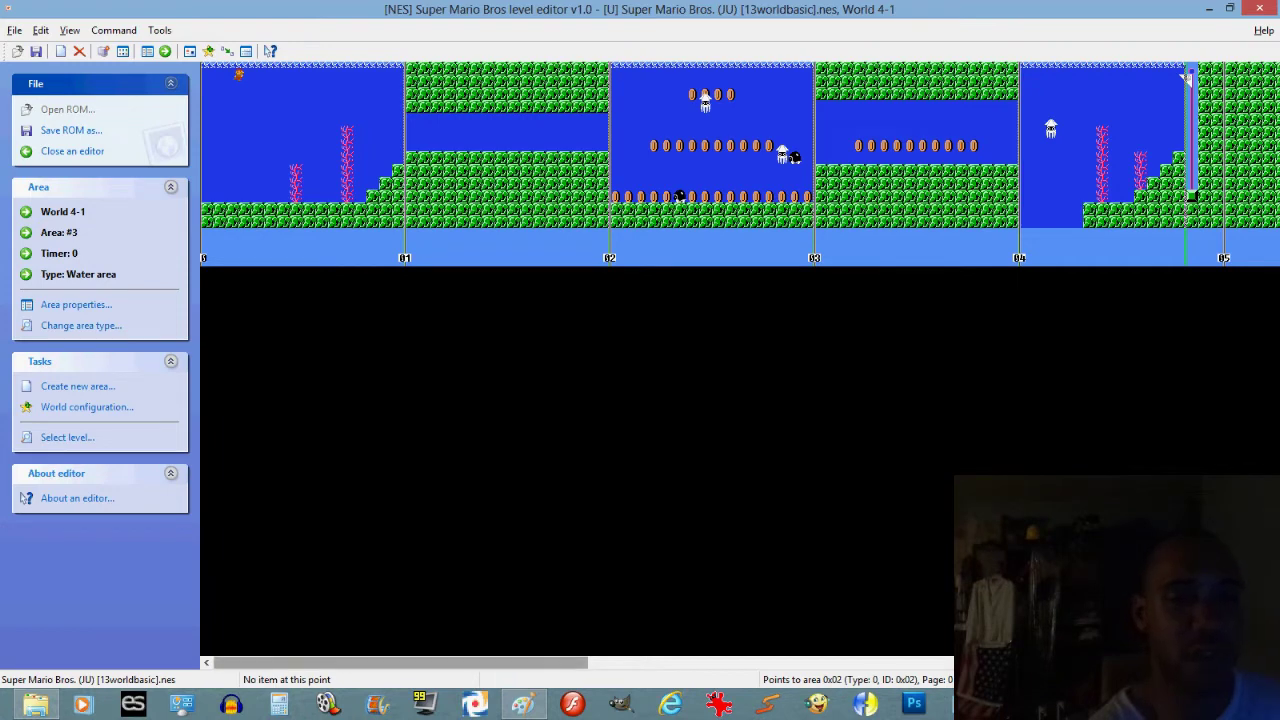
{"action": "mouse_move", "coordinate": [400, 662]}
{"action": "left_mouse_down"}
{"action": "mouse_move", "coordinate": [1080, 662]}
{"action": "mouse_move", "coordinate": [400, 662]}
{"action": "left_mouse_up"}
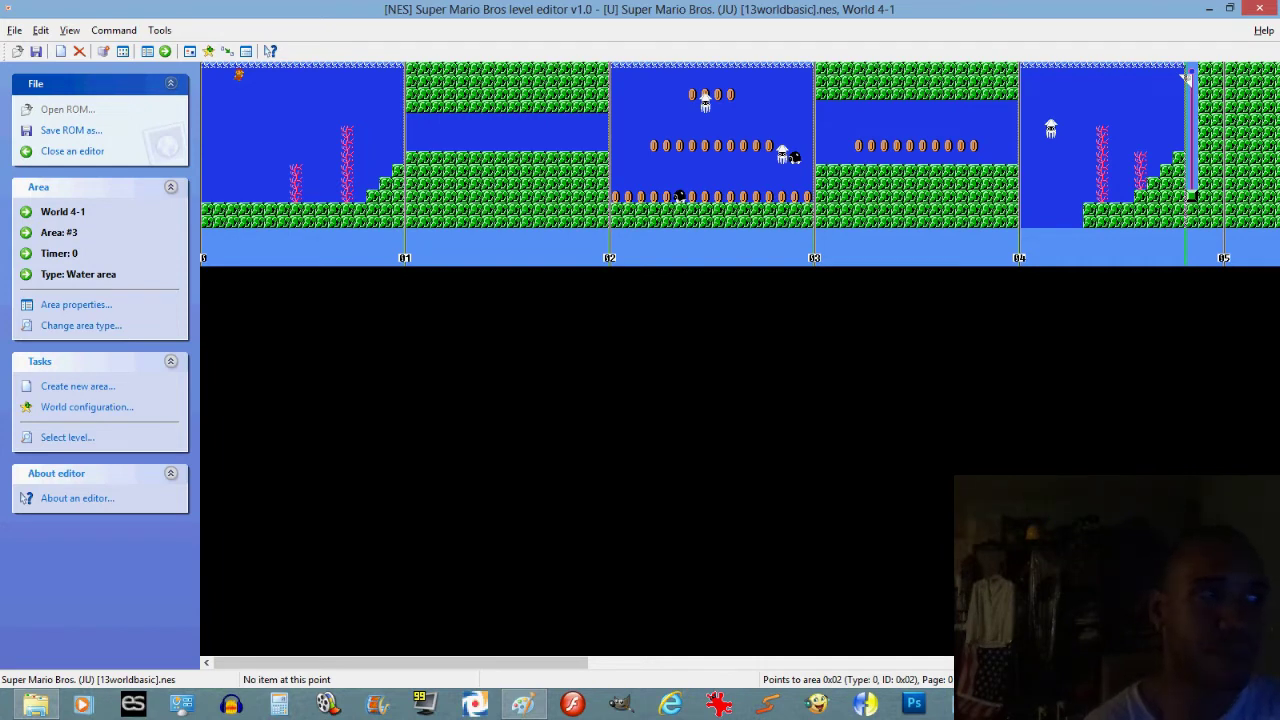
{"action": "key", "text": "alt+e"}
{"action": "key", "text": "Escape"}
{"action": "key", "text": "Down"}
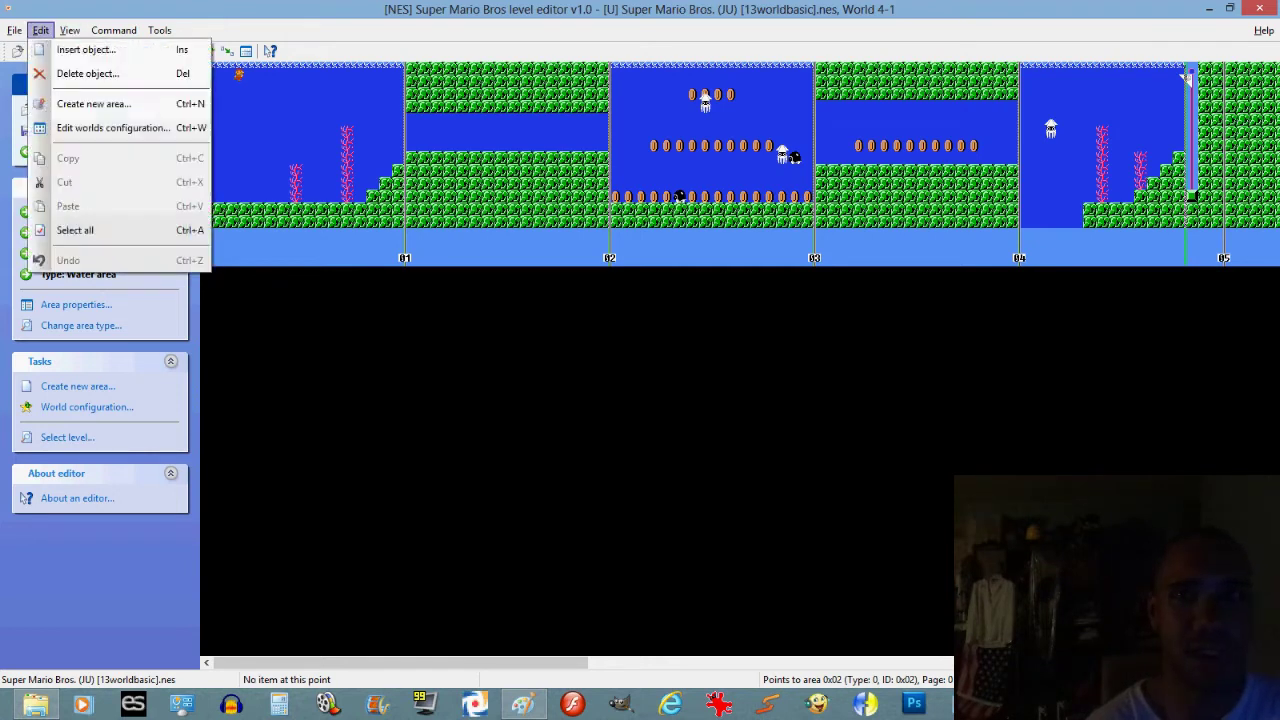
{"action": "key", "text": "Right"}
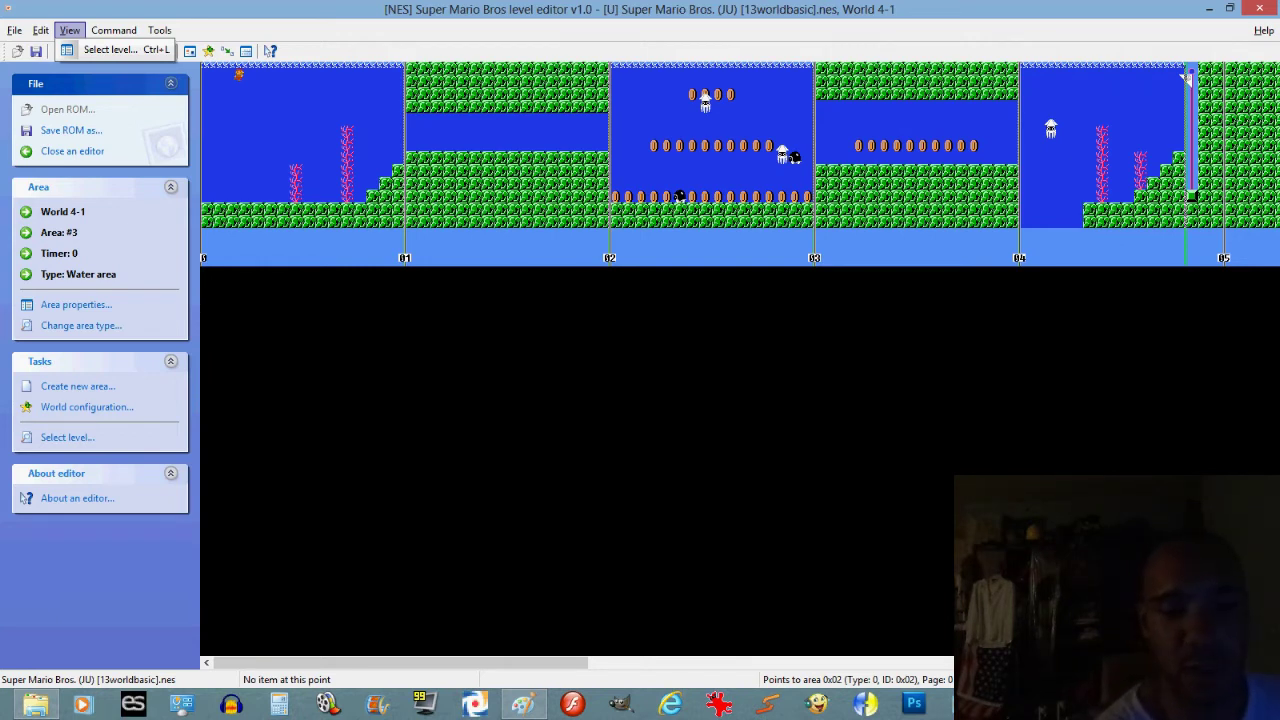
Step: Load World 5 Level 1 Area 1 through the level chooser
{"action": "mouse_move", "coordinate": [1279, 0]}
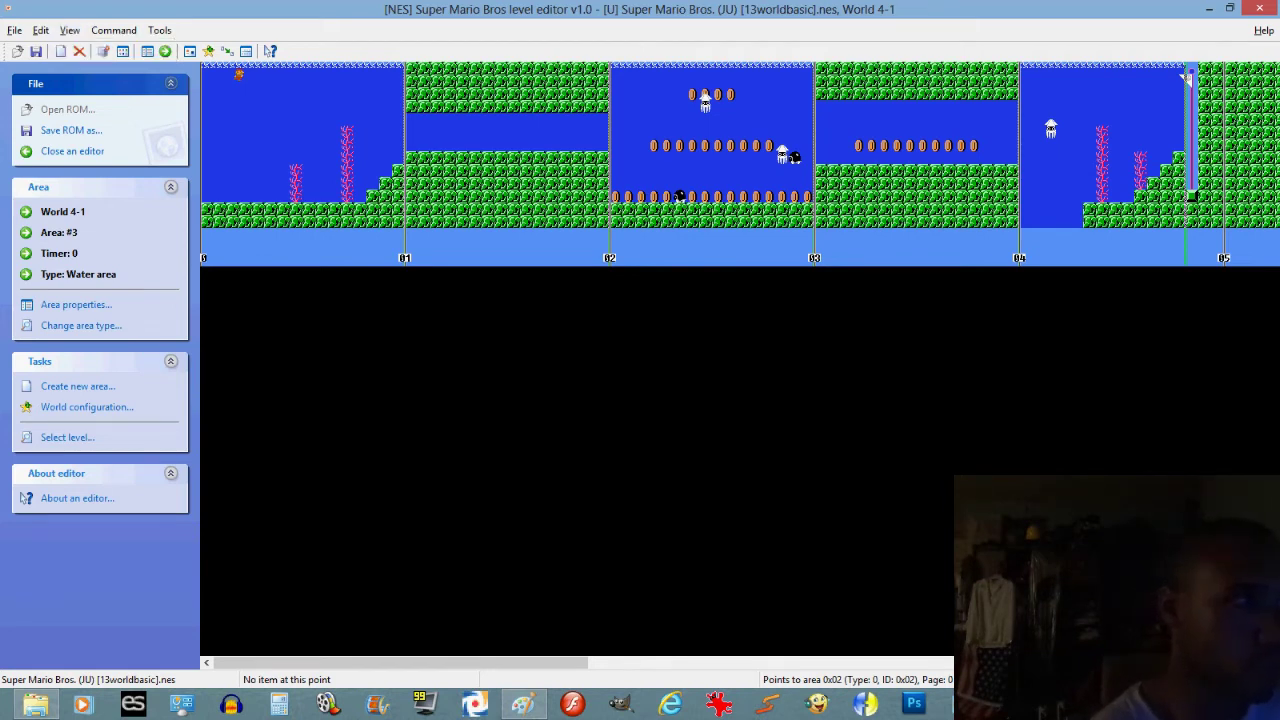
{"action": "key", "text": "alt+e"}
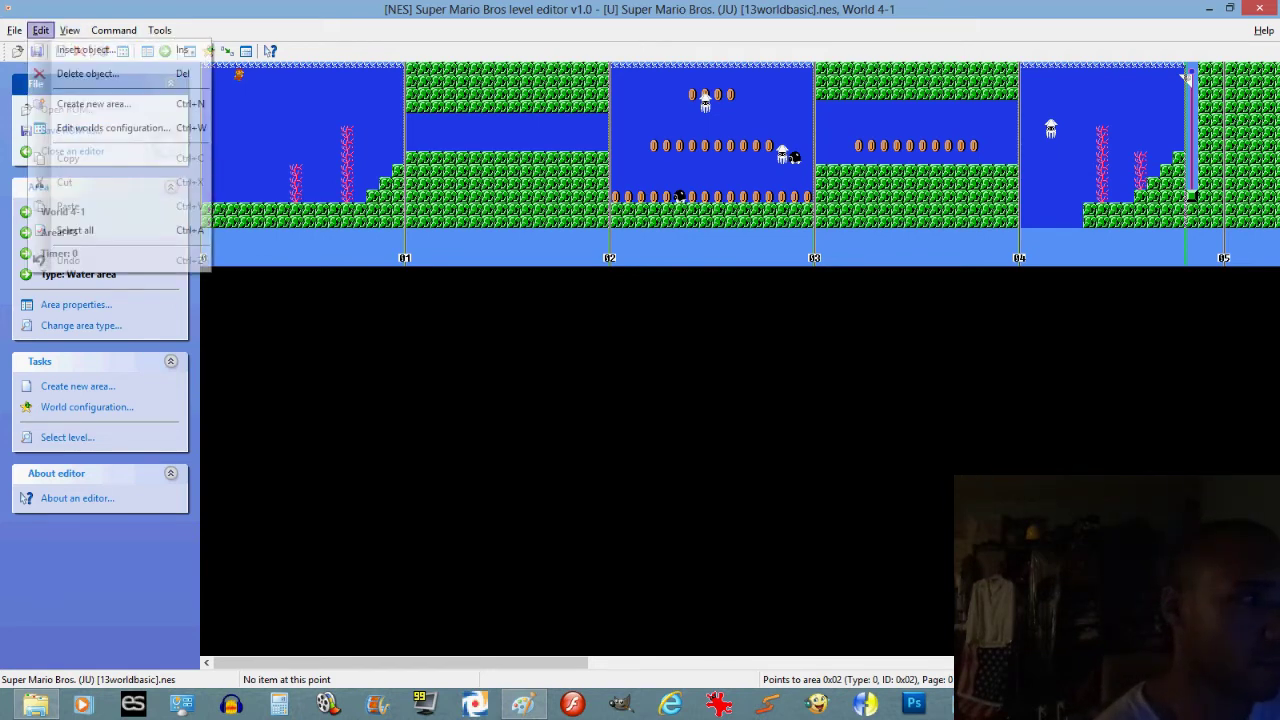
{"action": "key", "text": "Right"}
{"action": "key", "text": "Return"}
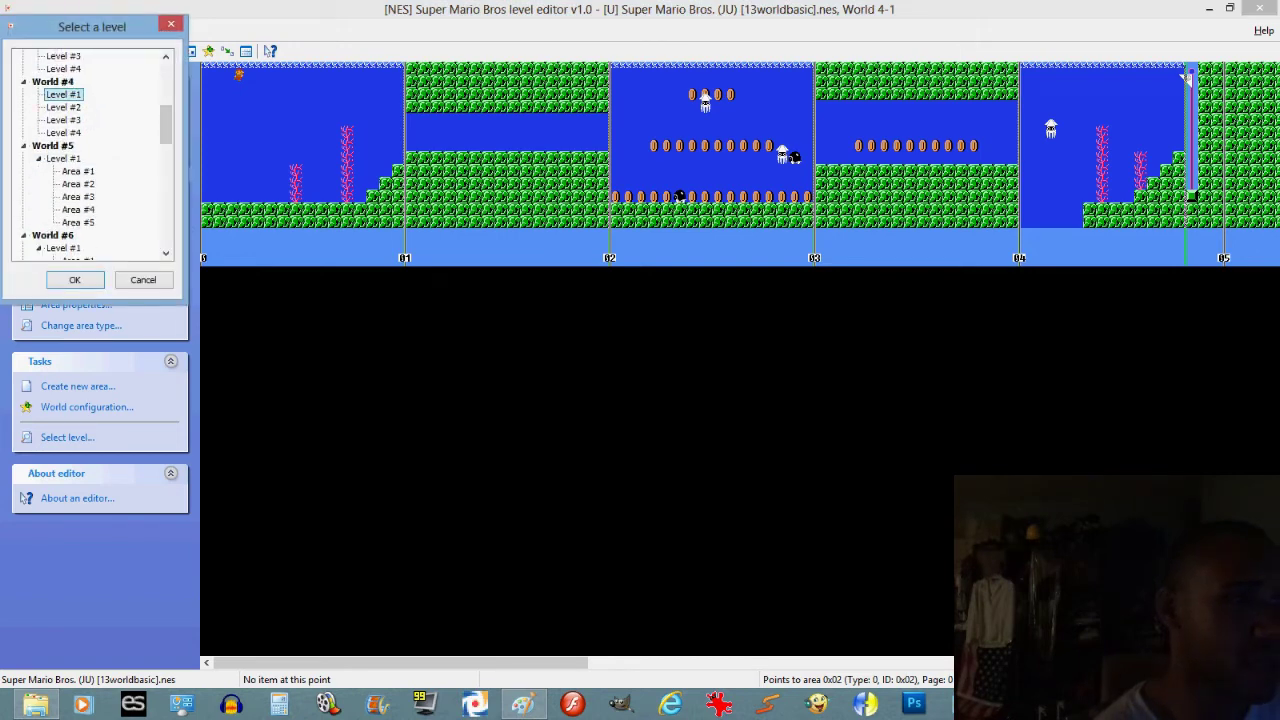
{"action": "left_click", "coordinate": [78, 171]}
{"action": "key", "text": "Return"}
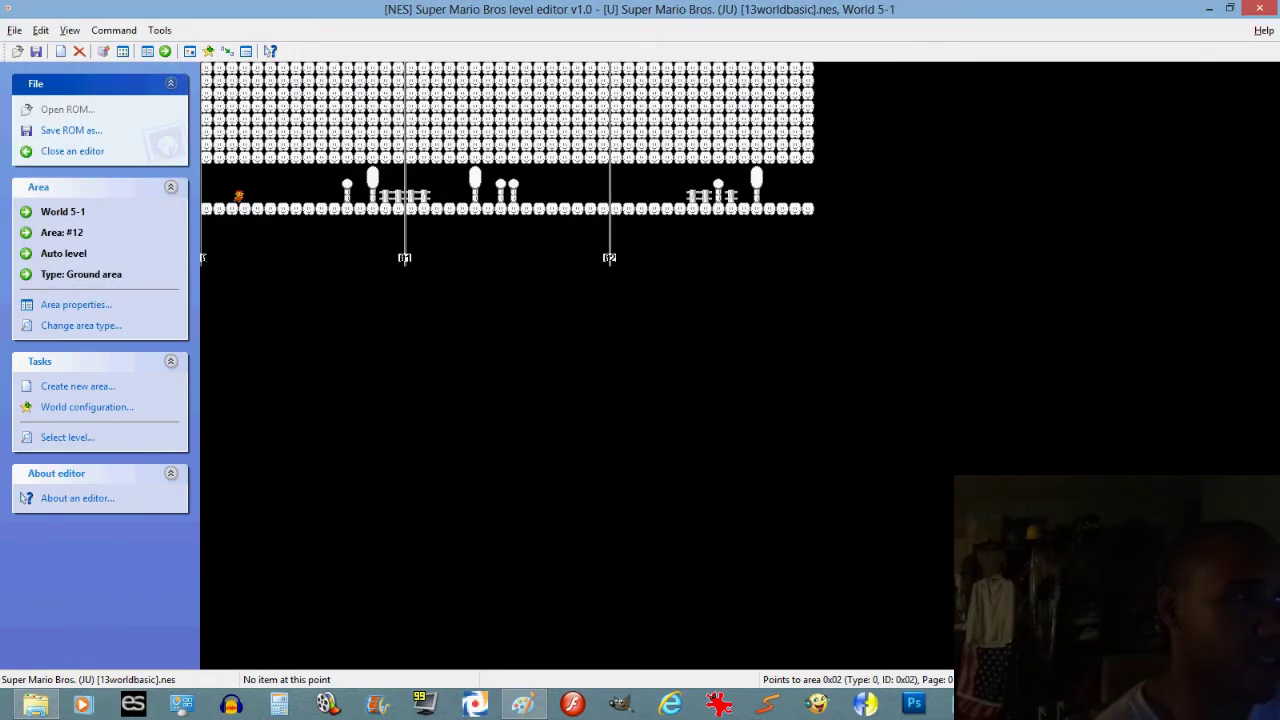
Step: Reopen the level chooser and pick World 4 Level 2
{"action": "key", "text": "alt+e"}
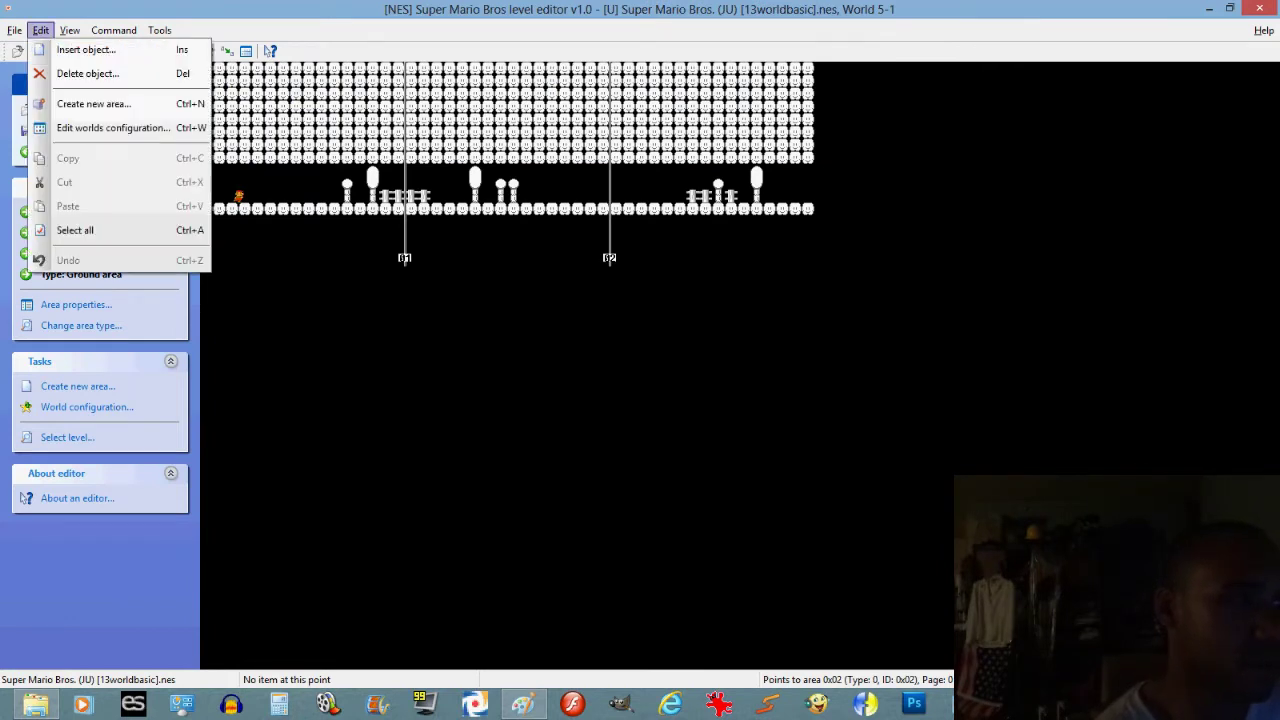
{"action": "key", "text": "Right"}
{"action": "key", "text": "Return"}
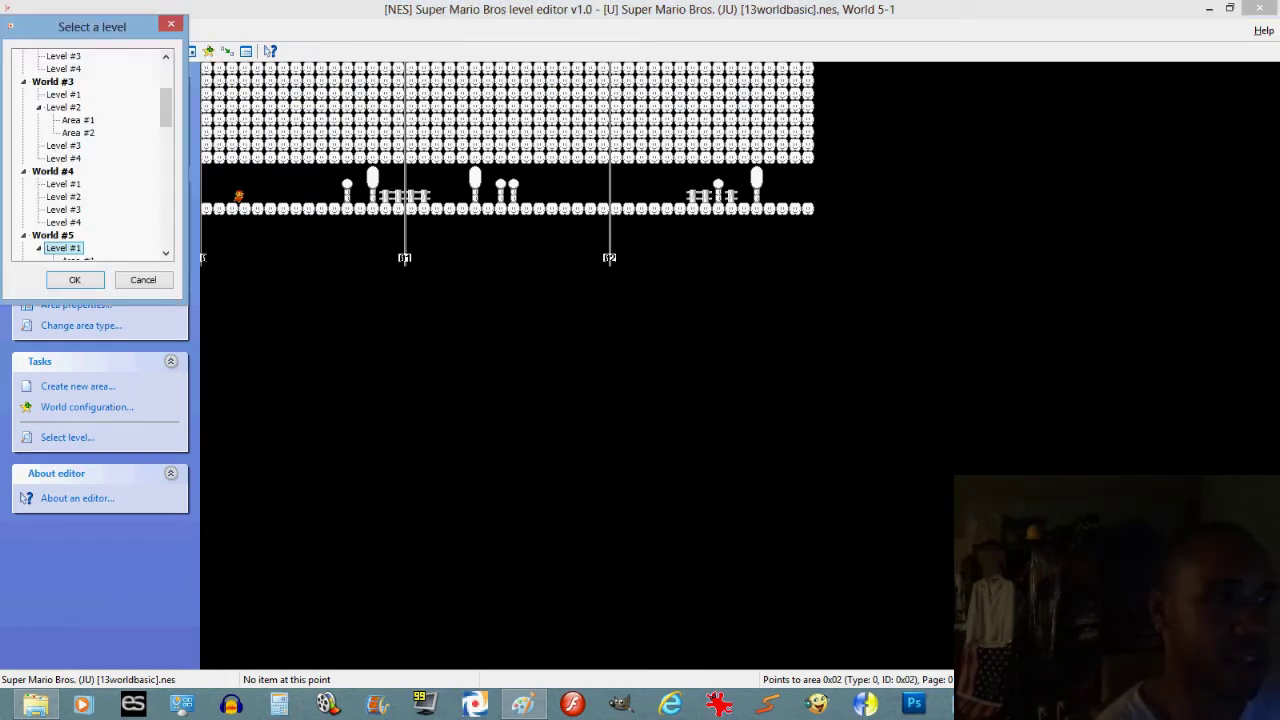
{"action": "scroll", "coordinate": [90, 155], "scroll_direction": "down", "scroll_amount": 6}
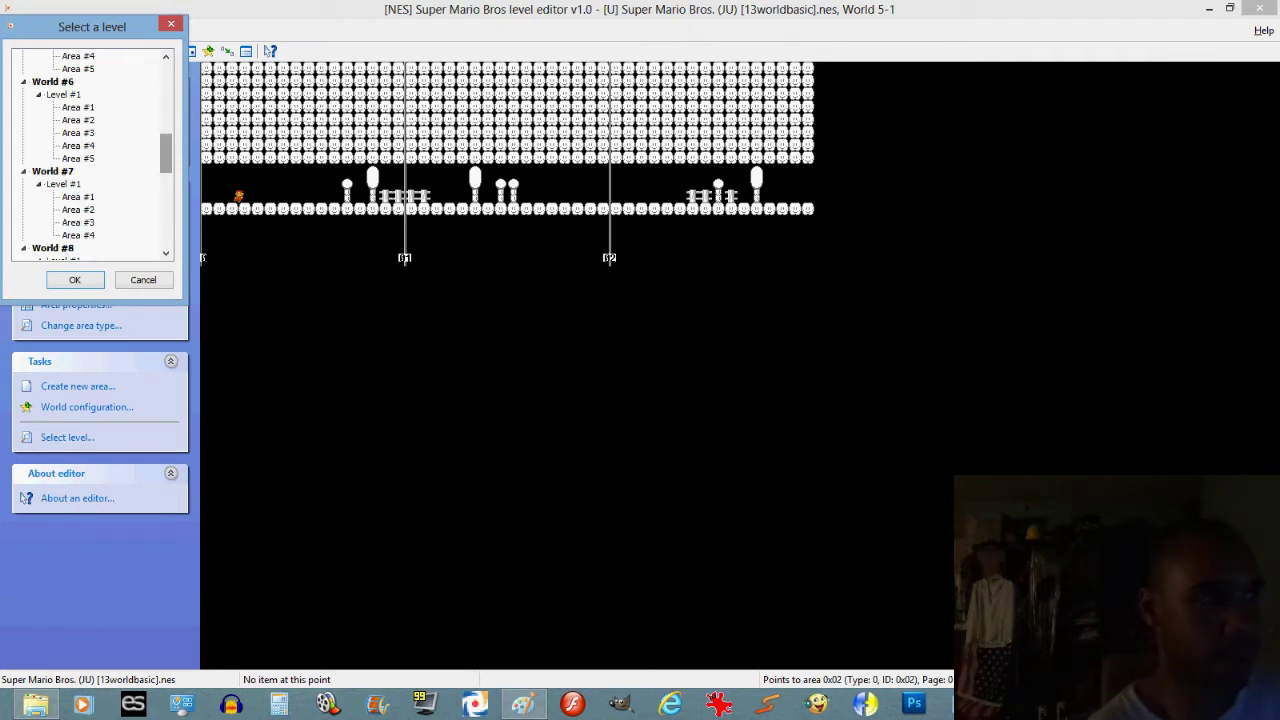
{"action": "scroll", "coordinate": [90, 155], "scroll_direction": "up", "scroll_amount": 7}
{"action": "scroll", "coordinate": [90, 155], "scroll_direction": "up", "scroll_amount": 3}
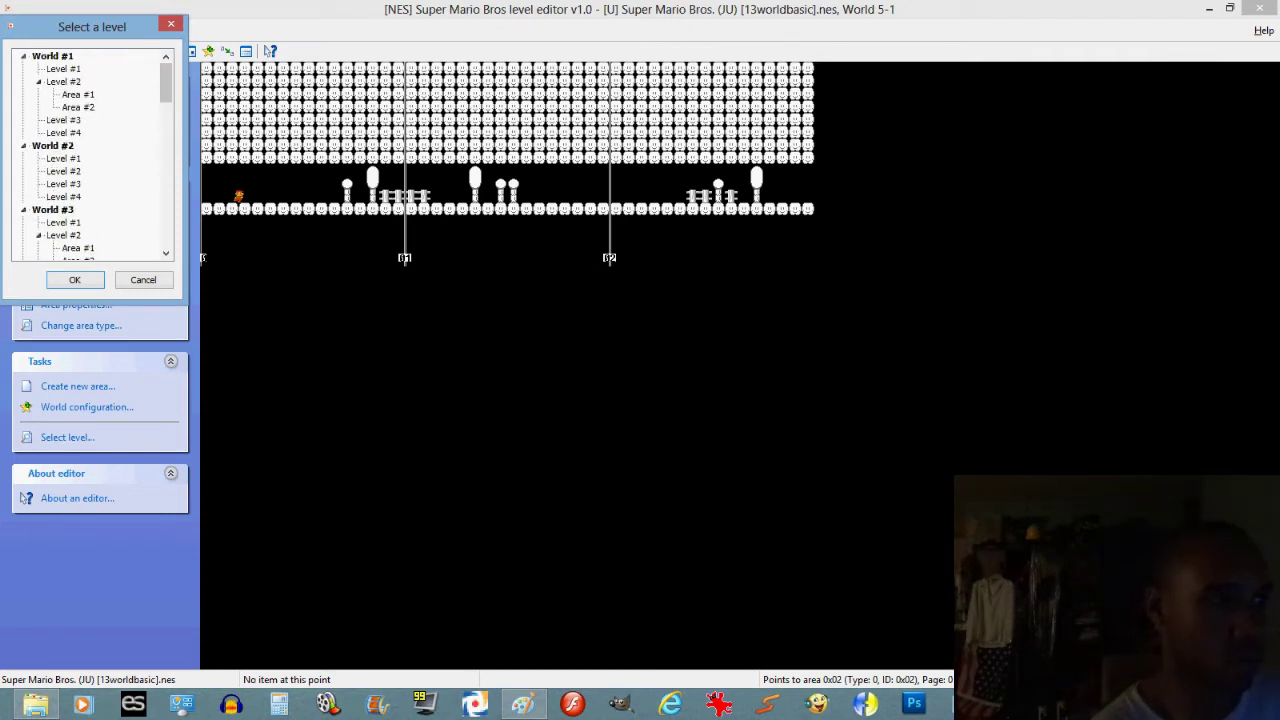
{"action": "scroll", "coordinate": [90, 155], "scroll_direction": "down", "scroll_amount": 5}
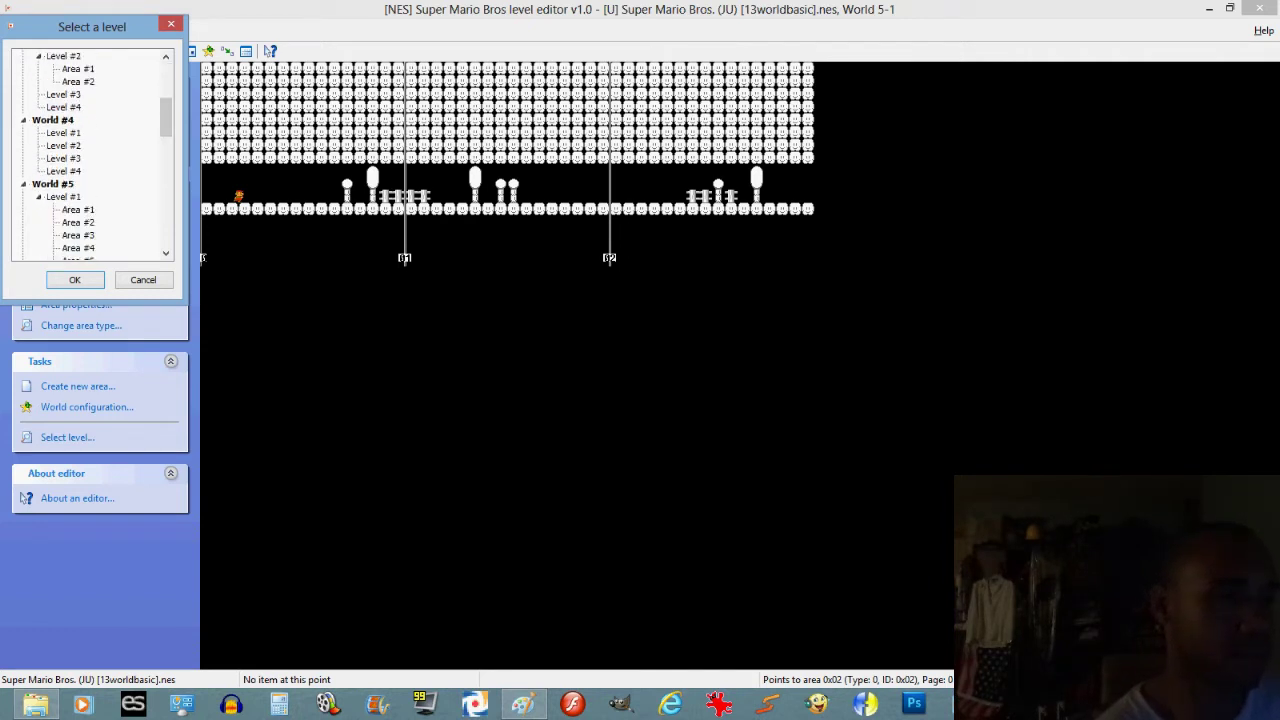
{"action": "left_click", "coordinate": [63, 145]}
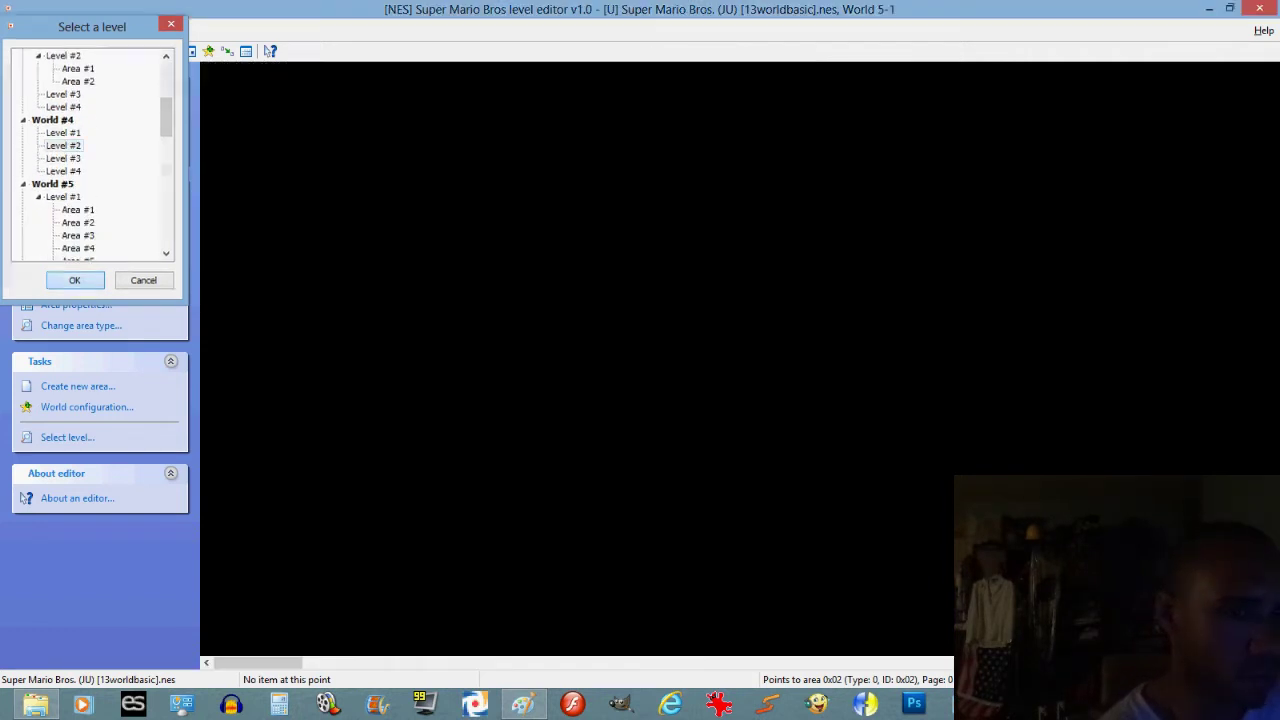
Step: Scroll through World 4-2's area #9 past page 11, then drag back to the starting castle
{"action": "scroll", "coordinate": [1012, 234], "scroll_direction": "right", "scroll_amount": 10}
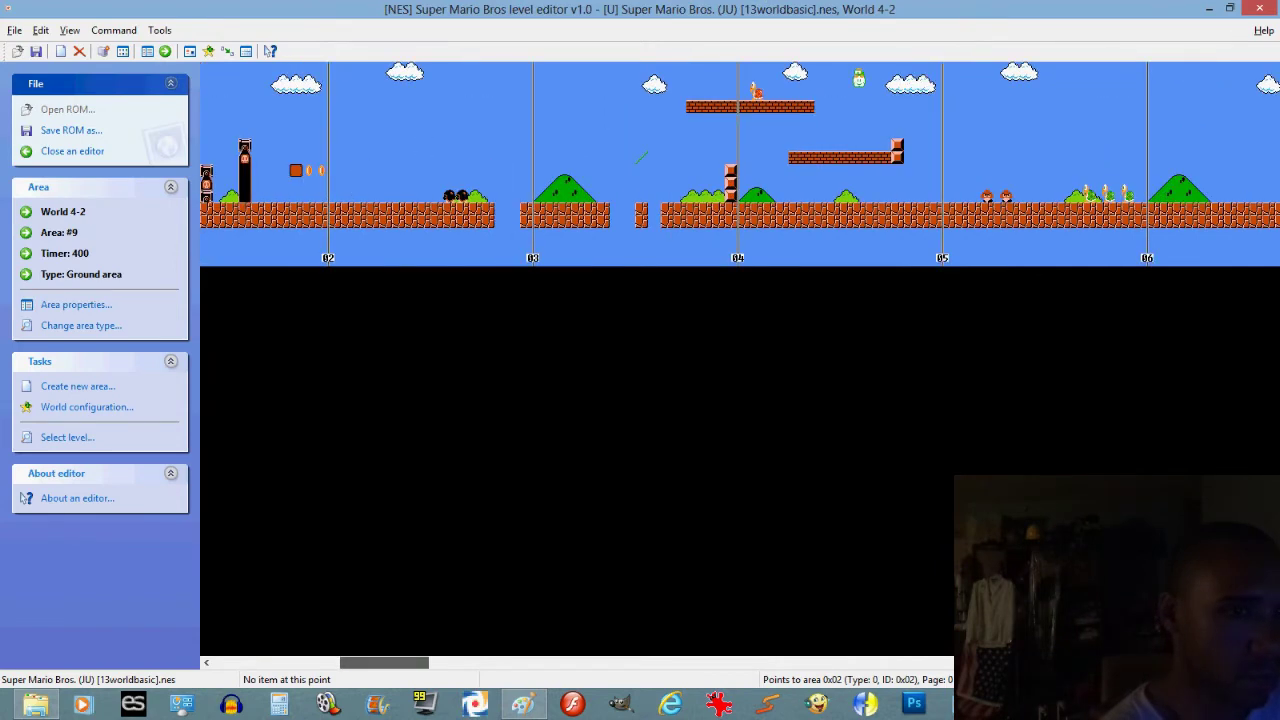
{"action": "scroll", "coordinate": [740, 165], "scroll_direction": "right", "scroll_amount": 7}
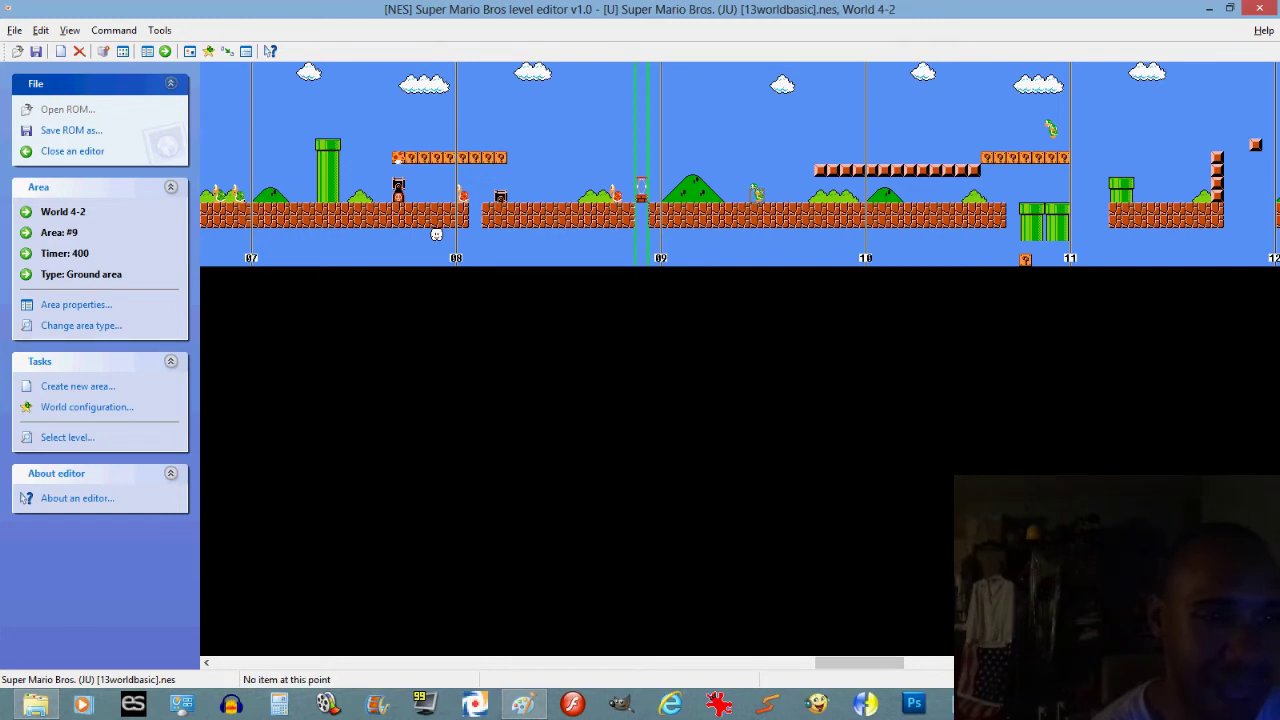
{"action": "mouse_move", "coordinate": [859, 662]}
{"action": "left_mouse_down"}
{"action": "mouse_move", "coordinate": [1103, 662]}
{"action": "mouse_move", "coordinate": [256, 662]}
{"action": "left_mouse_up"}
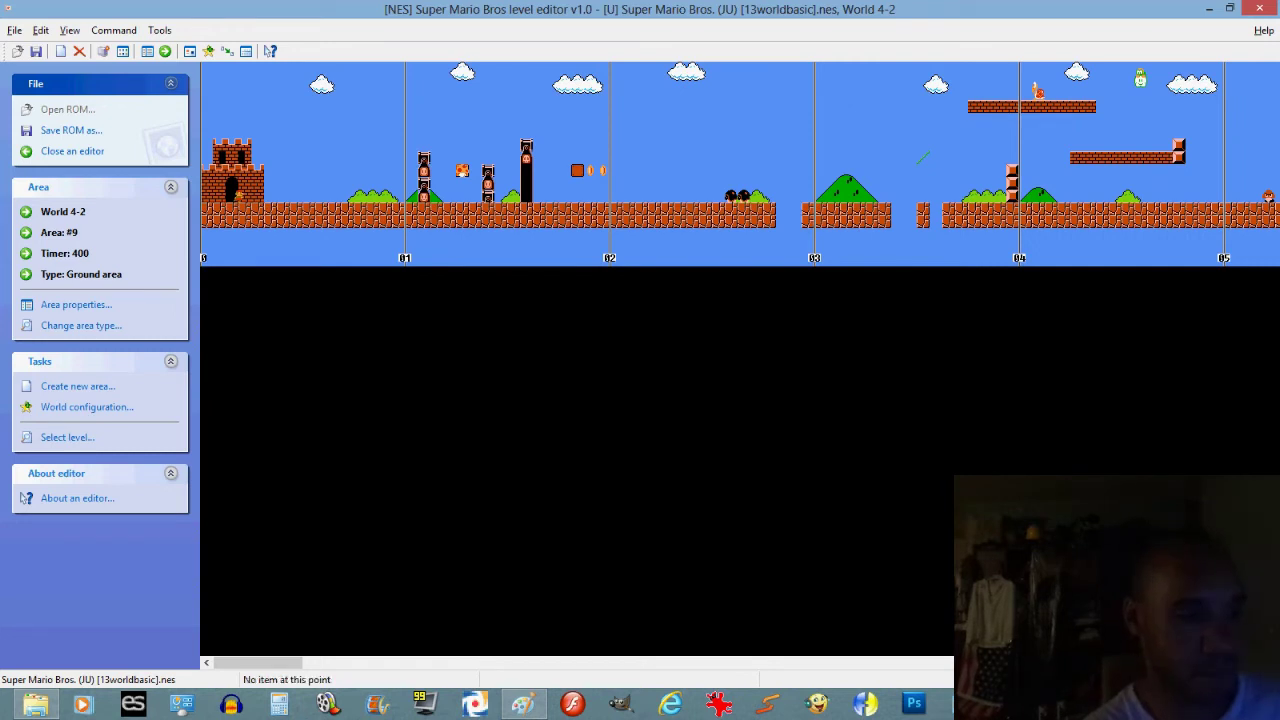
Step: Compute 2300 − 710 = 1590 in Calculator, clear the result and close the window
{"action": "left_click", "coordinate": [279, 705]}
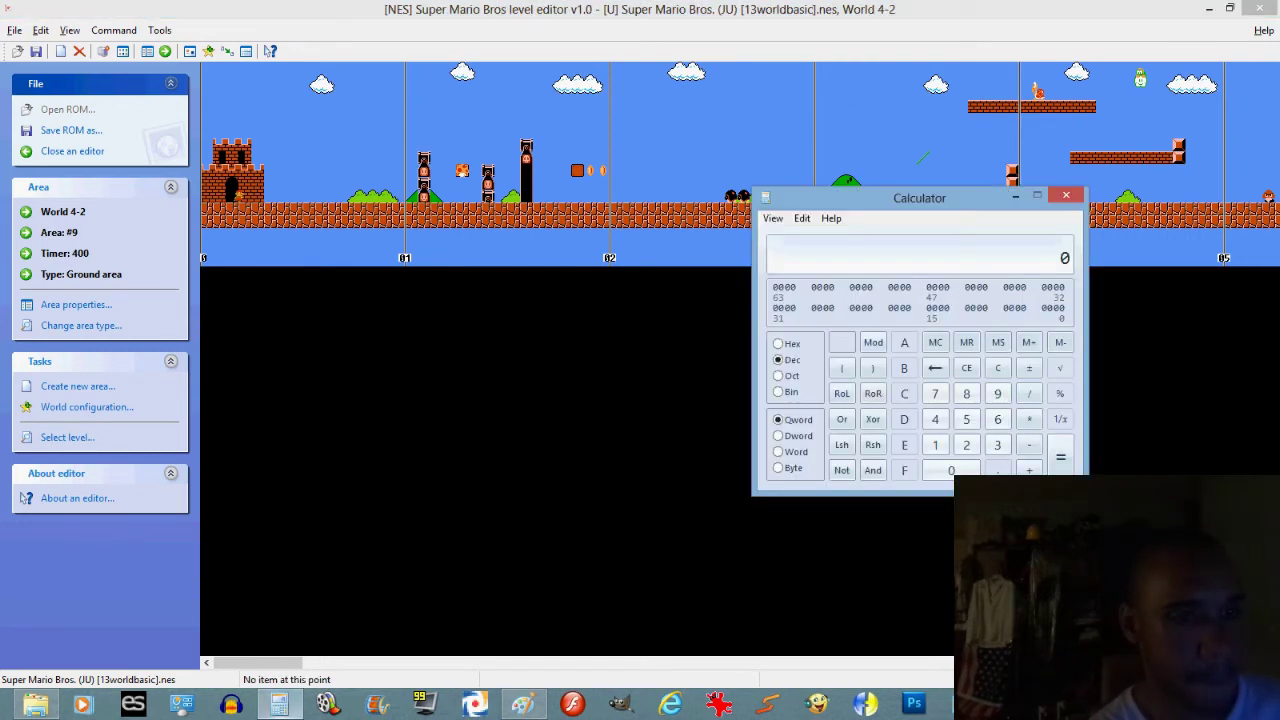
{"action": "type", "text": "2300"}
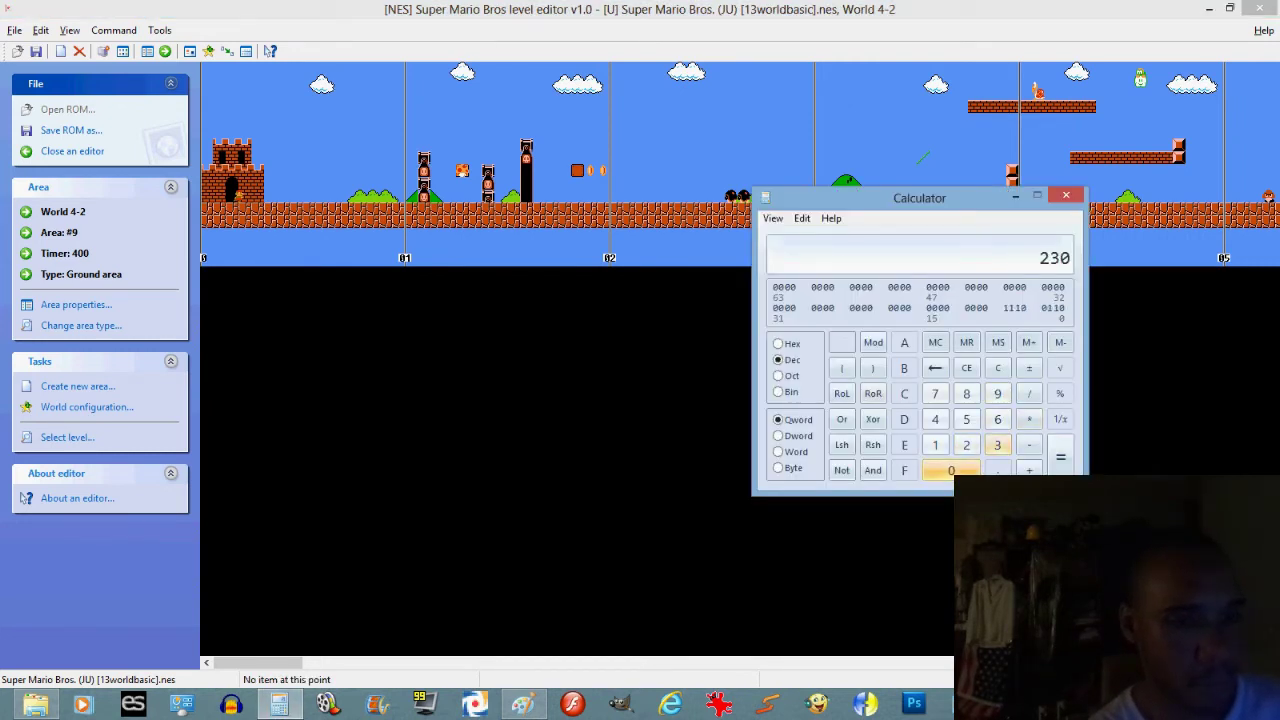
{"action": "key", "text": "minus"}
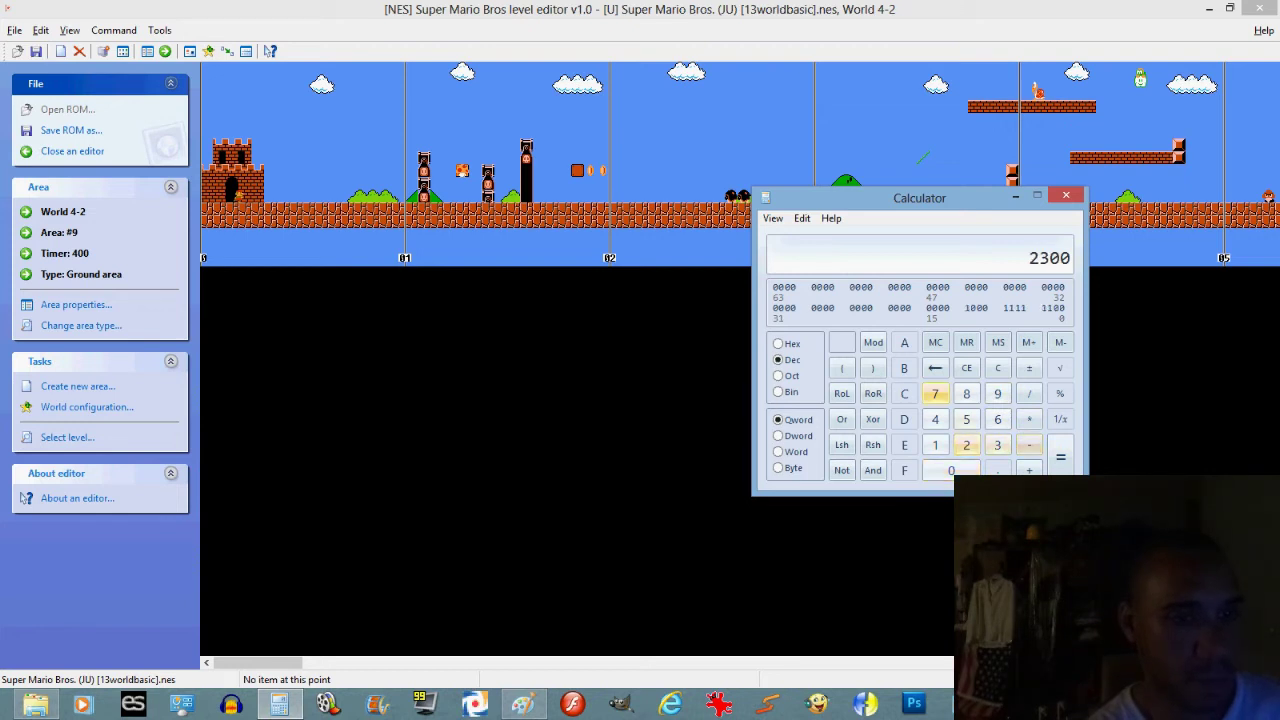
{"action": "type", "text": "710"}
{"action": "key", "text": "Return"}
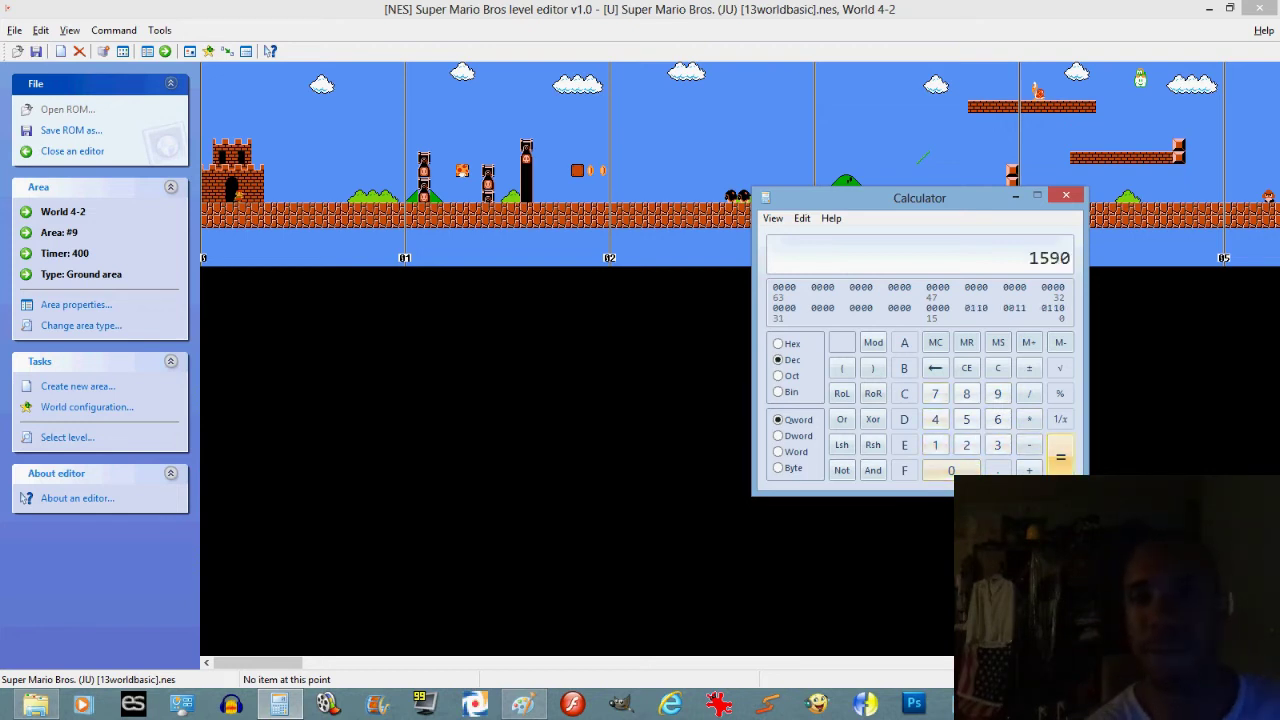
{"action": "key", "text": "Escape"}
{"action": "key", "text": "alt+F4"}
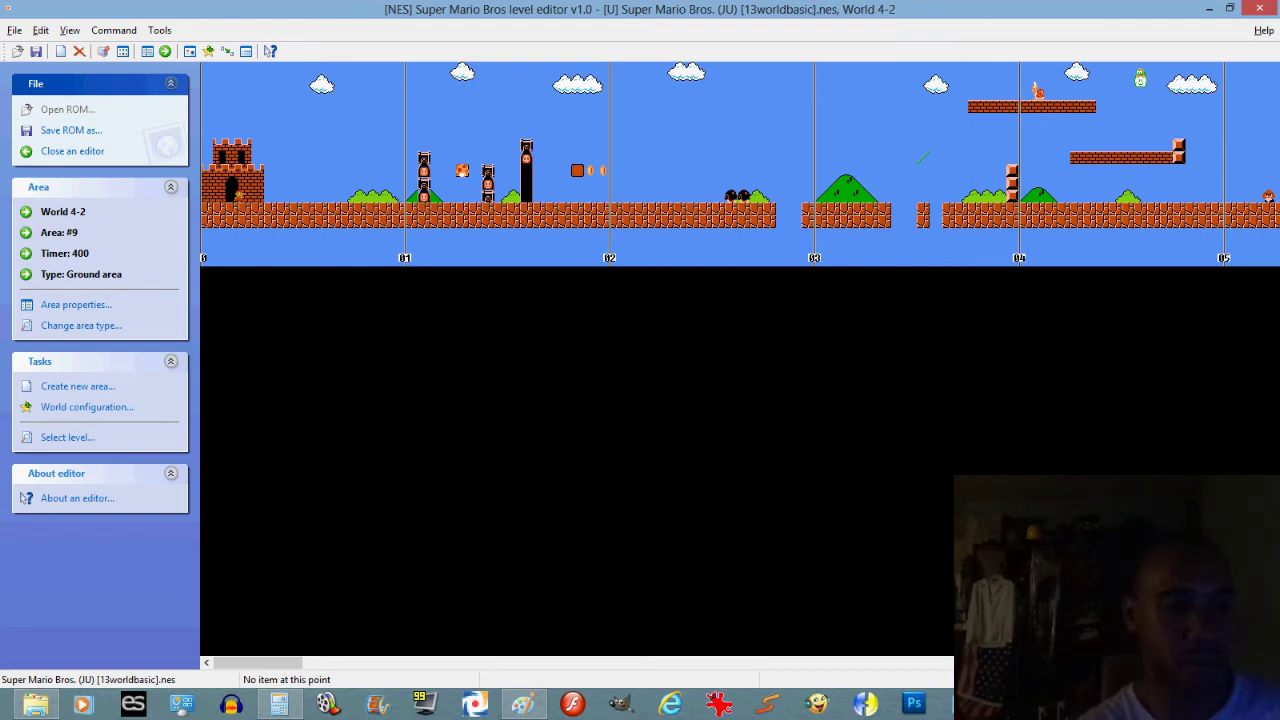
{"action": "mouse_move", "coordinate": [258, 662]}
{"action": "left_mouse_down"}
{"action": "mouse_move", "coordinate": [751, 662]}
{"action": "mouse_move", "coordinate": [711, 662]}
{"action": "left_mouse_up"}
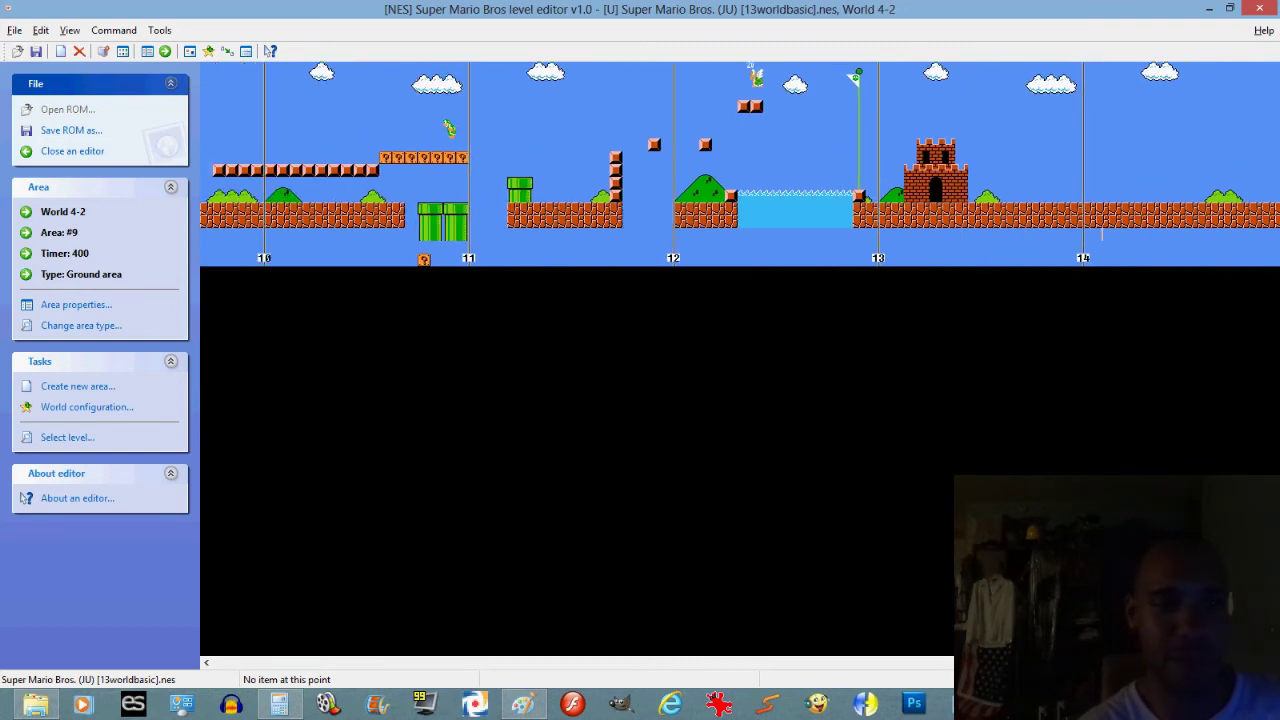
{"action": "left_click_drag", "start_coordinate": [1050, 662], "coordinate": [283, 662]}
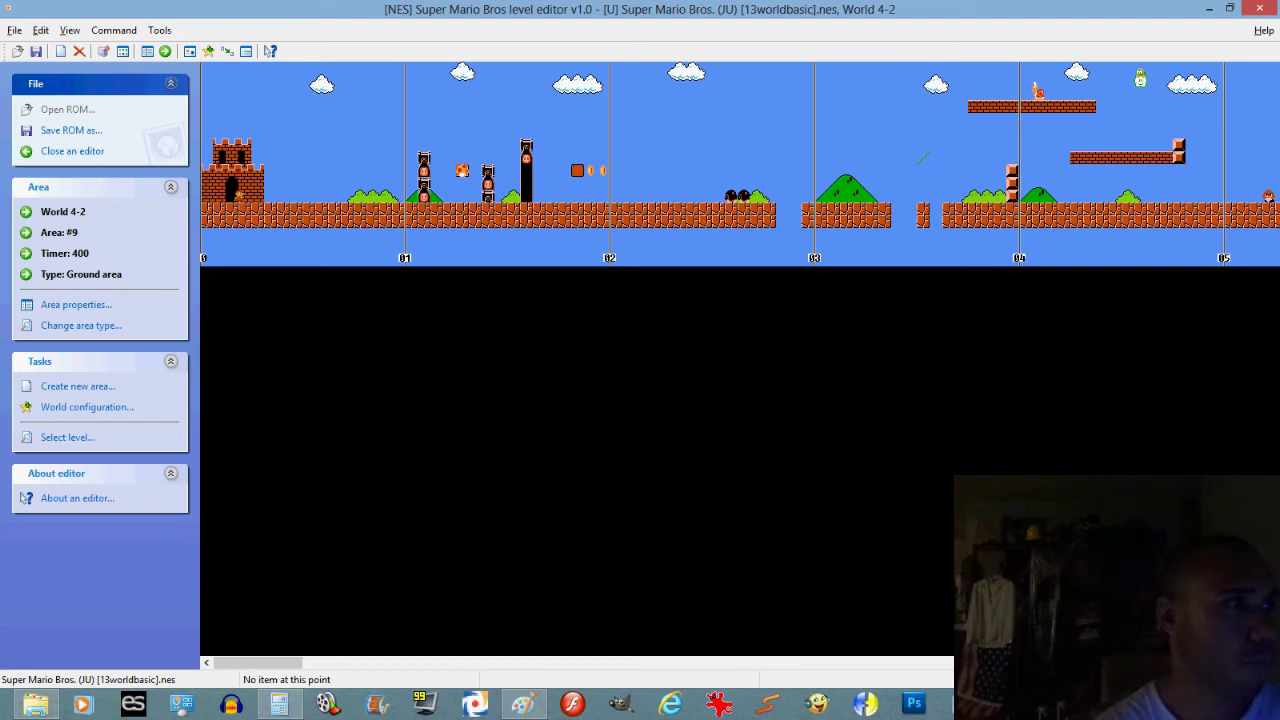
{"action": "left_click", "coordinate": [41, 30]}
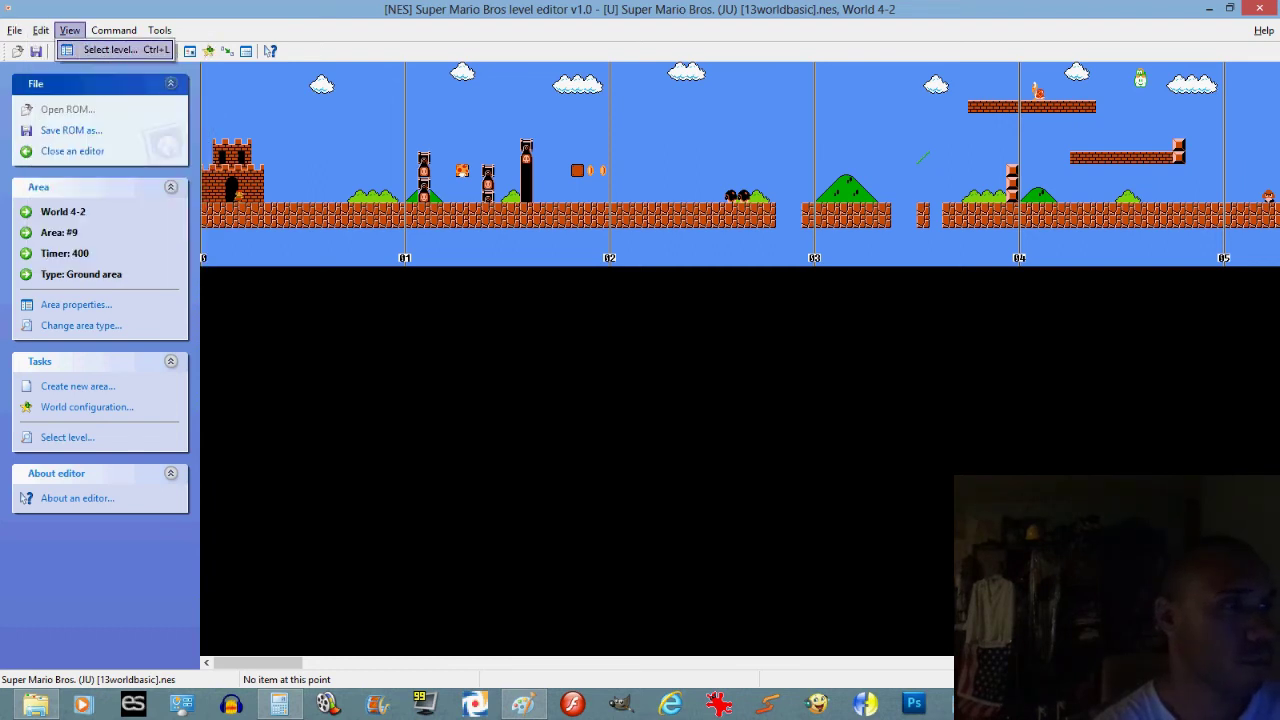
Step: Load World 4-4, area #4, from the level chooser
{"action": "left_click", "coordinate": [100, 50]}
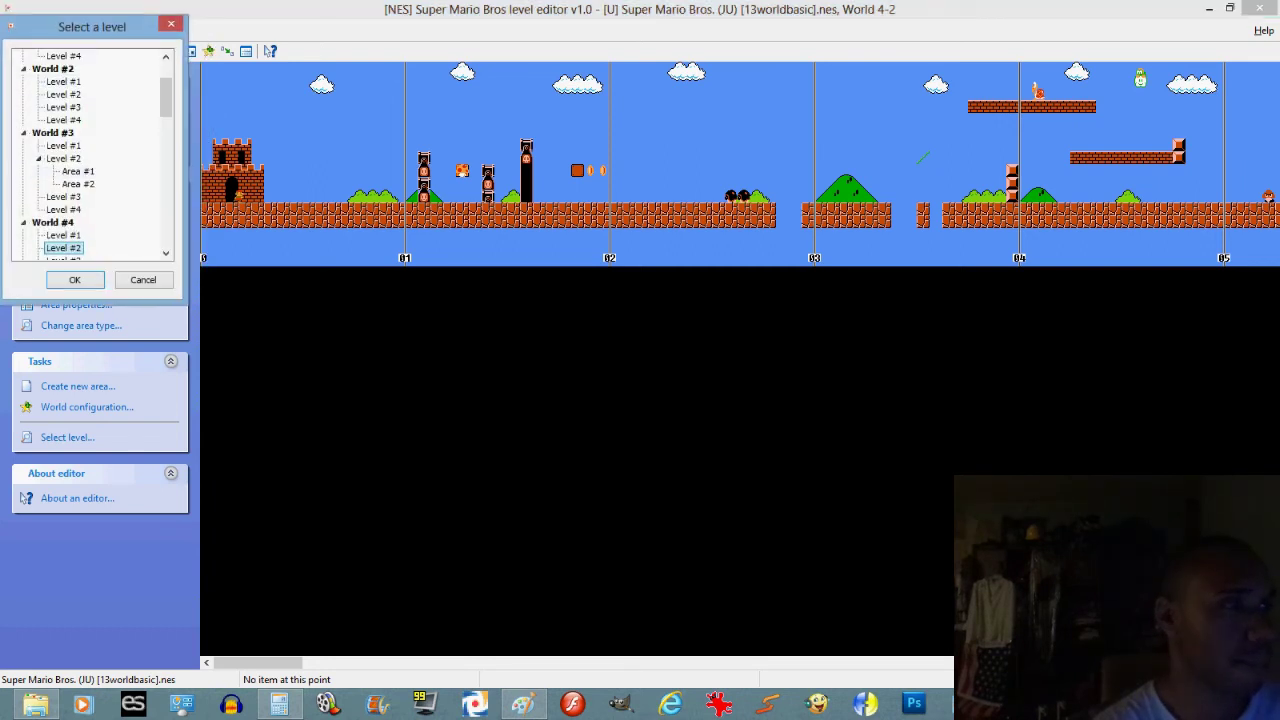
{"action": "scroll", "coordinate": [90, 155], "scroll_direction": "down", "scroll_amount": 4}
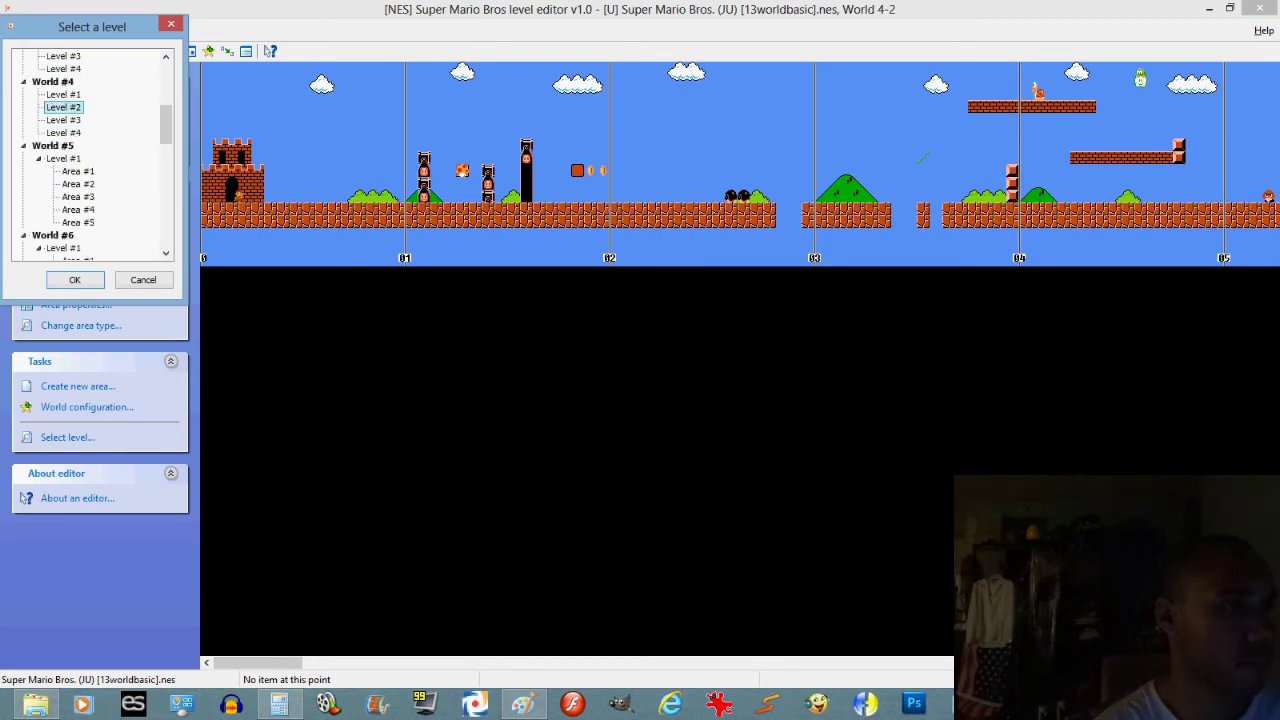
{"action": "left_click", "coordinate": [63, 132]}
{"action": "left_click", "coordinate": [74, 279]}
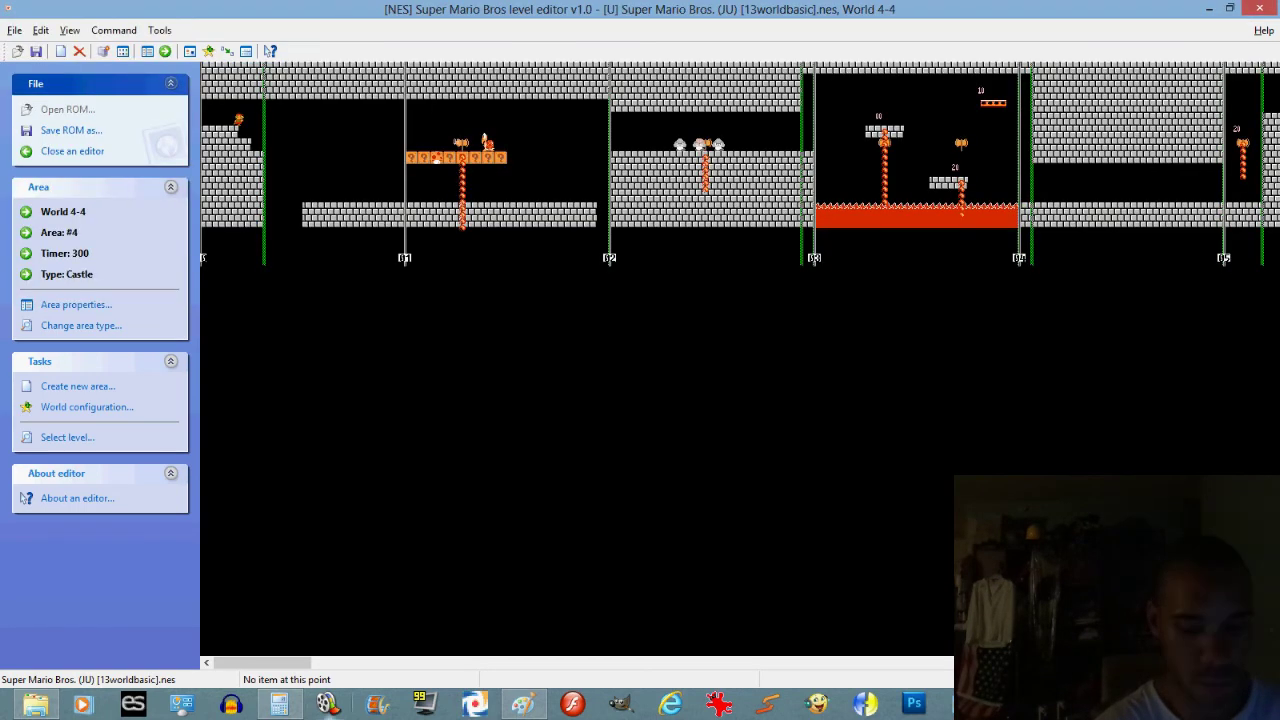
Step: Scroll through the World 4-4 castle's lava pits and firebars to the Bowser bridge and back
{"action": "scroll", "coordinate": [640, 165], "scroll_direction": "right", "scroll_amount": 10}
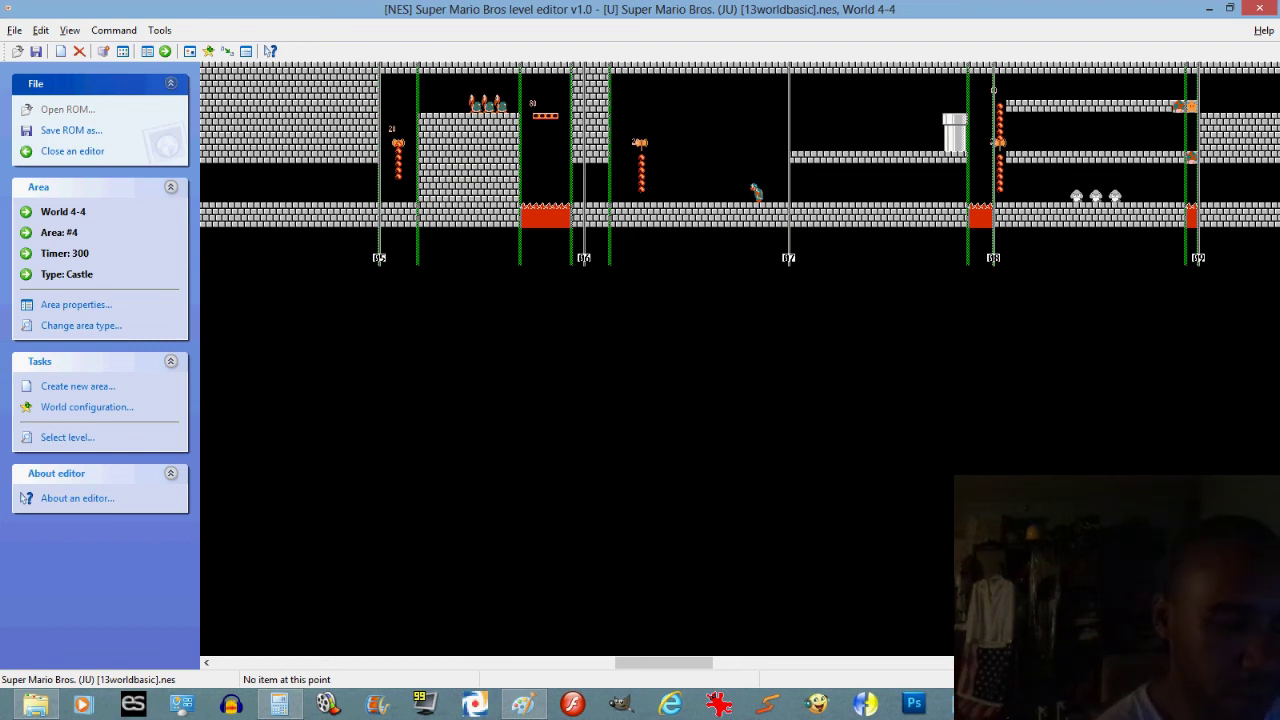
{"action": "mouse_move", "coordinate": [663, 662]}
{"action": "left_mouse_down"}
{"action": "mouse_move", "coordinate": [870, 662]}
{"action": "mouse_move", "coordinate": [261, 662]}
{"action": "left_mouse_up"}
{"action": "mouse_move", "coordinate": [279, 704]}
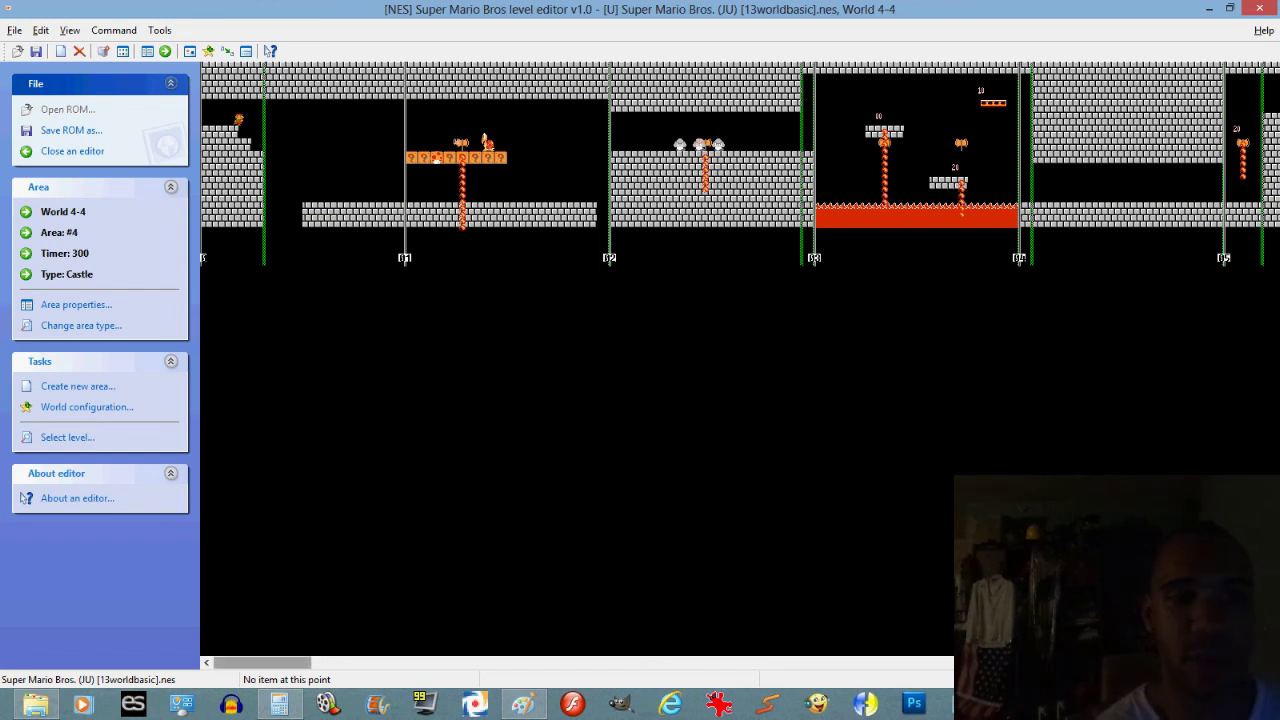
{"action": "scroll", "coordinate": [740, 160], "scroll_direction": "right", "scroll_amount": 10}
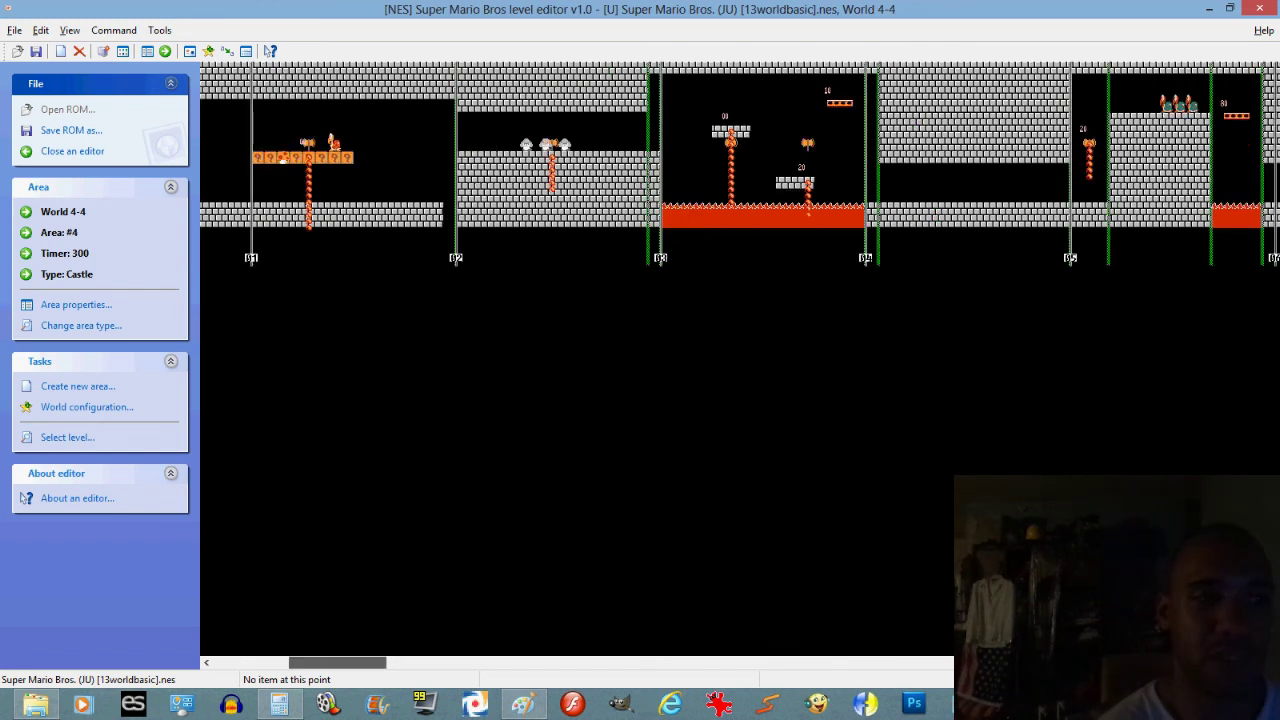
{"action": "scroll", "coordinate": [740, 160], "scroll_direction": "right", "scroll_amount": 6}
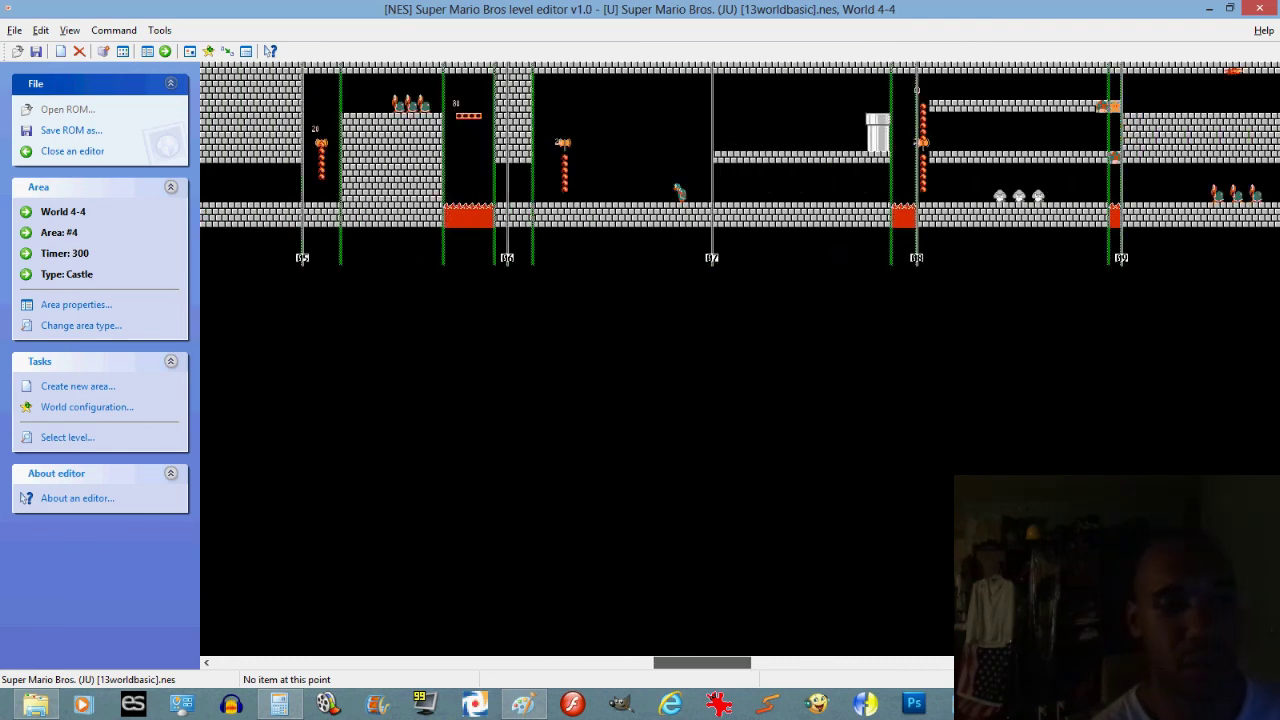
{"action": "scroll", "coordinate": [940, 233], "scroll_direction": "right", "scroll_amount": 18}
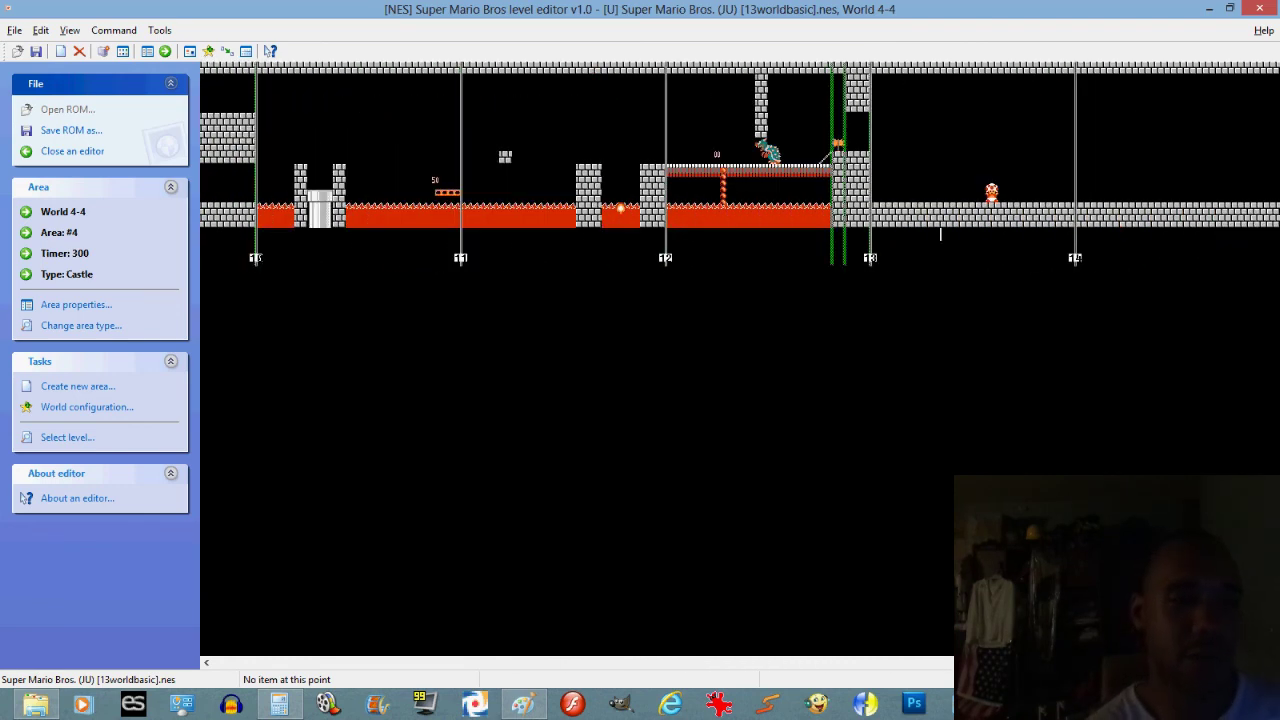
{"action": "scroll", "coordinate": [940, 233], "scroll_direction": "left", "scroll_amount": 16}
{"action": "scroll", "coordinate": [740, 160], "scroll_direction": "left", "scroll_amount": 6}
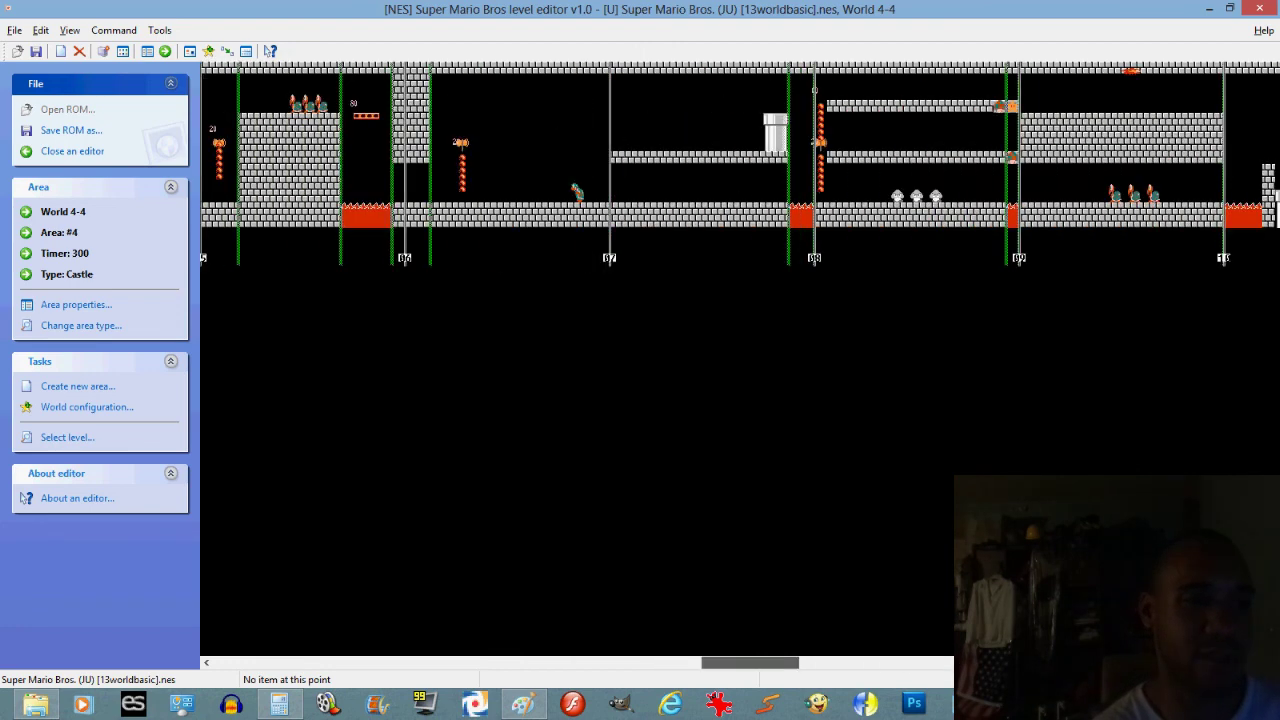
{"action": "scroll", "coordinate": [740, 160], "scroll_direction": "left", "scroll_amount": 14}
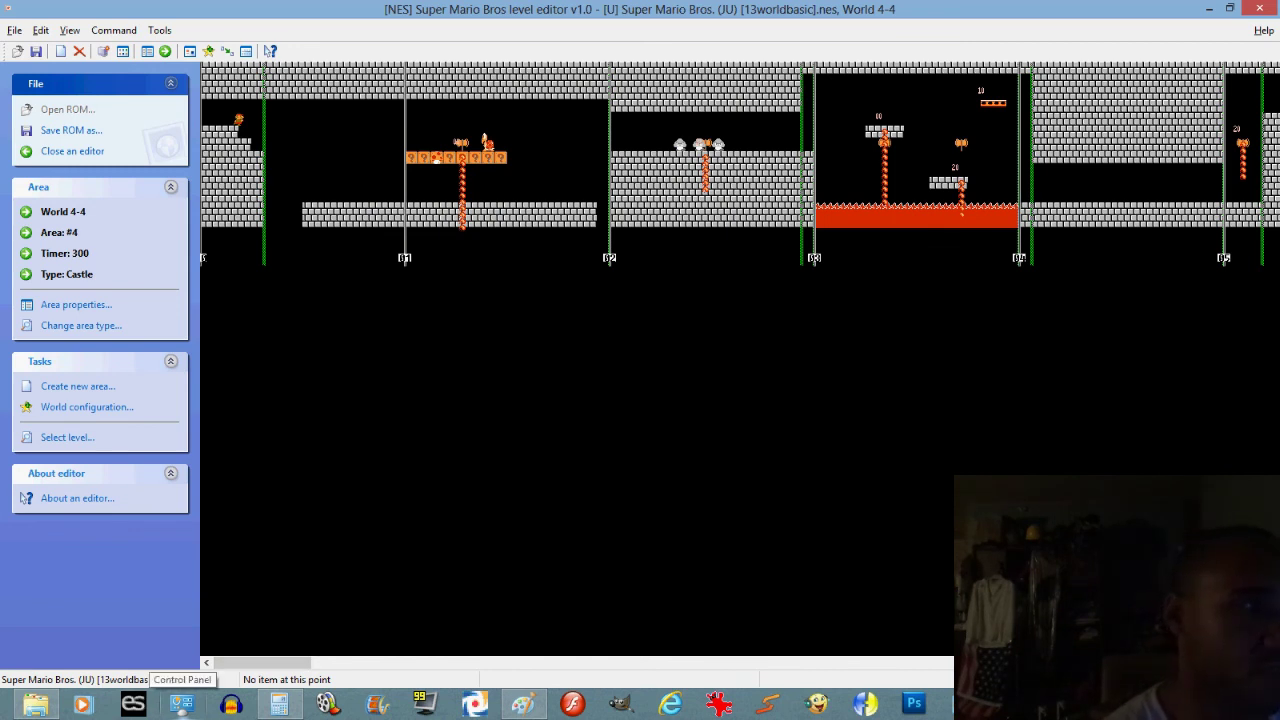
{"action": "left_click", "coordinate": [69, 30]}
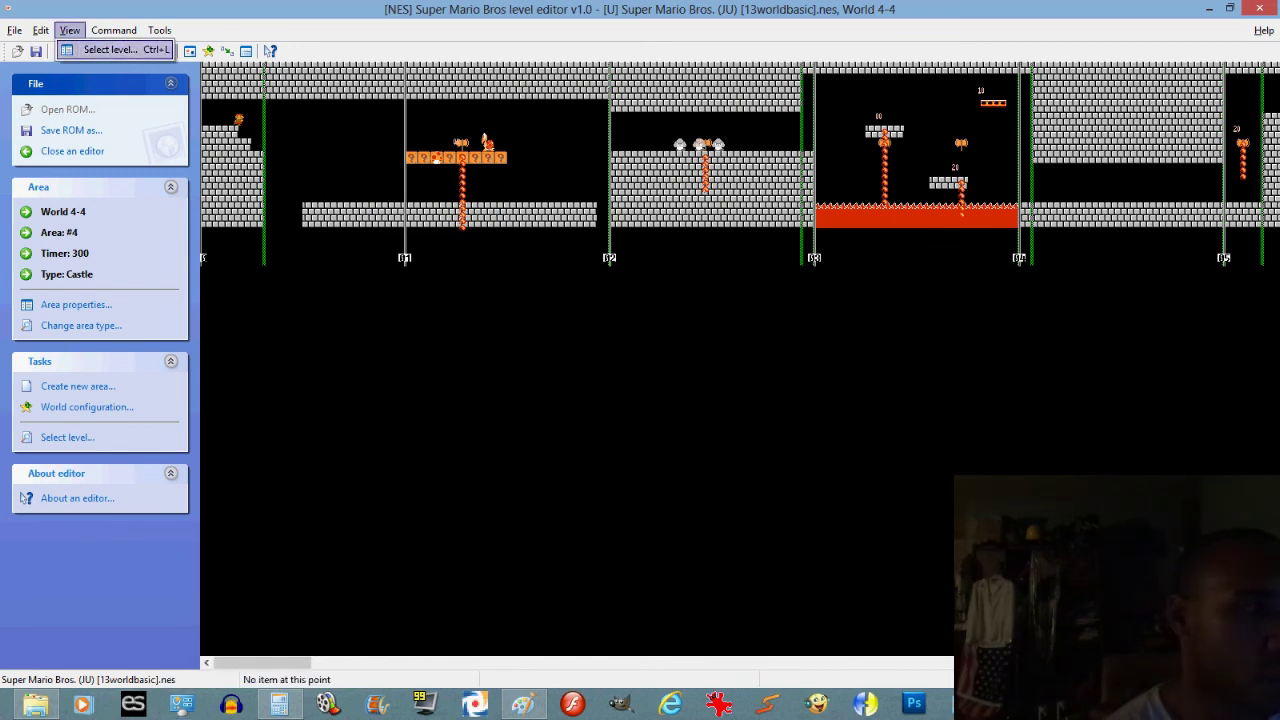
Step: Load the World 3-4 castle, area #3 with timer 400
{"action": "left_click", "coordinate": [115, 49]}
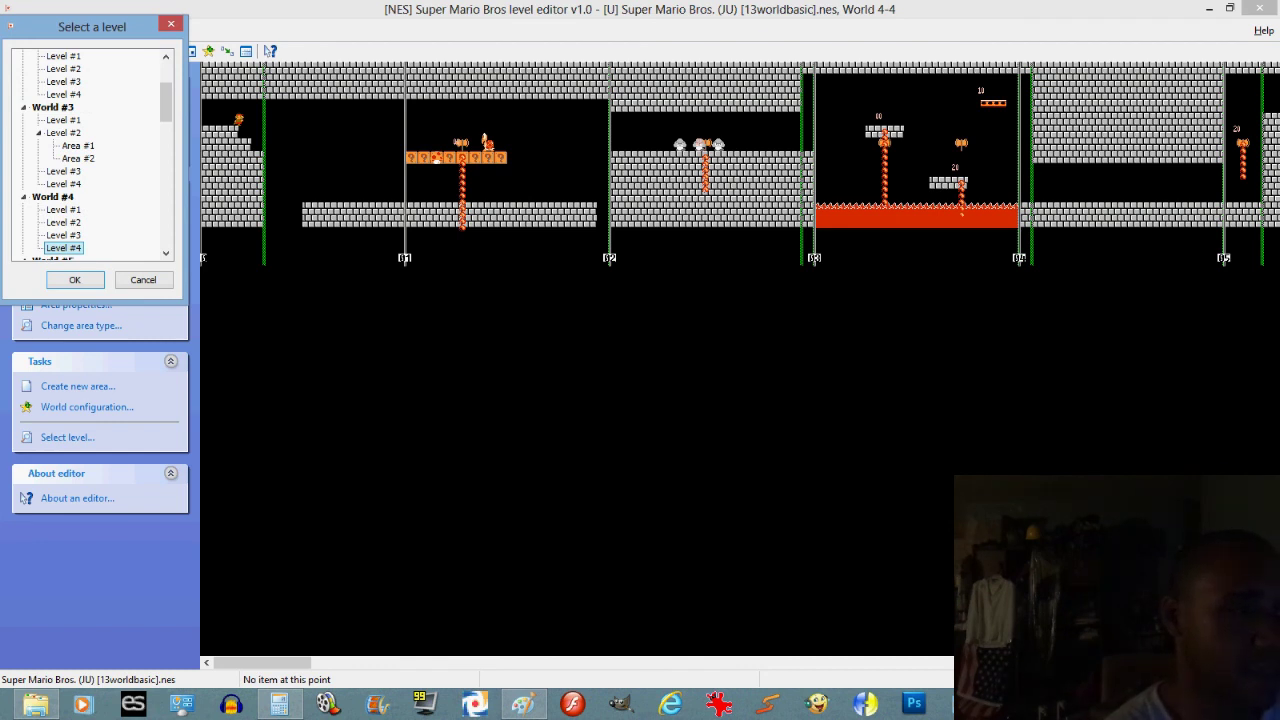
{"action": "left_click", "coordinate": [63, 184]}
{"action": "key", "text": "Return"}
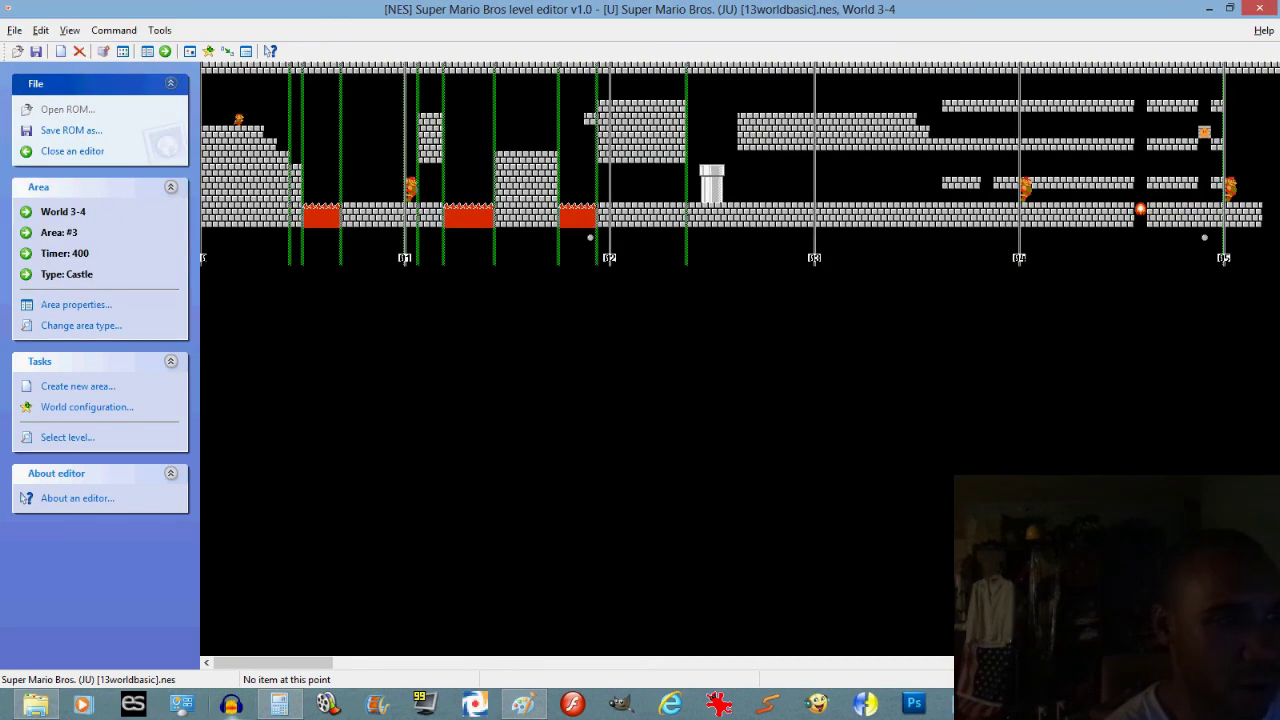
Step: Scroll the World 3-4 castle through to the Bowser bridge, then minimize GreatEd to the desktop
{"action": "scroll", "coordinate": [740, 390], "scroll_direction": "right", "scroll_amount": 3}
{"action": "scroll", "coordinate": [740, 390], "scroll_direction": "left", "scroll_amount": 3}
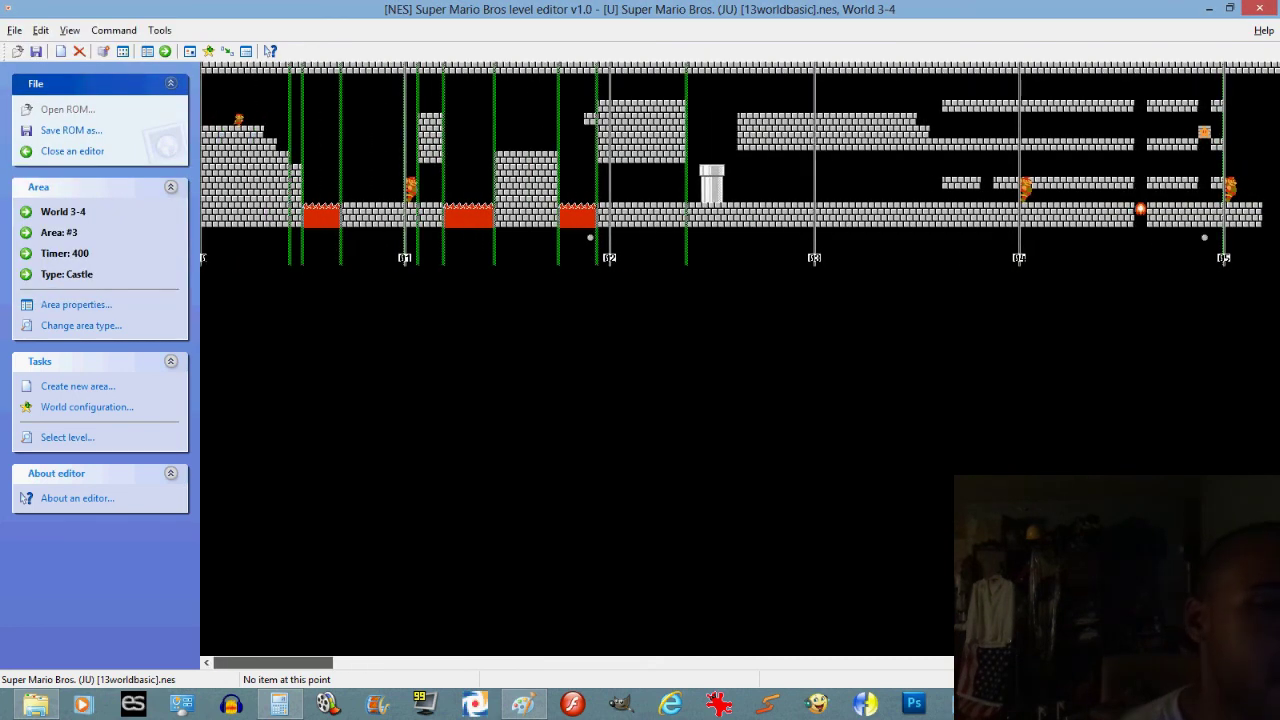
{"action": "scroll", "coordinate": [740, 365], "scroll_direction": "right", "scroll_amount": 10}
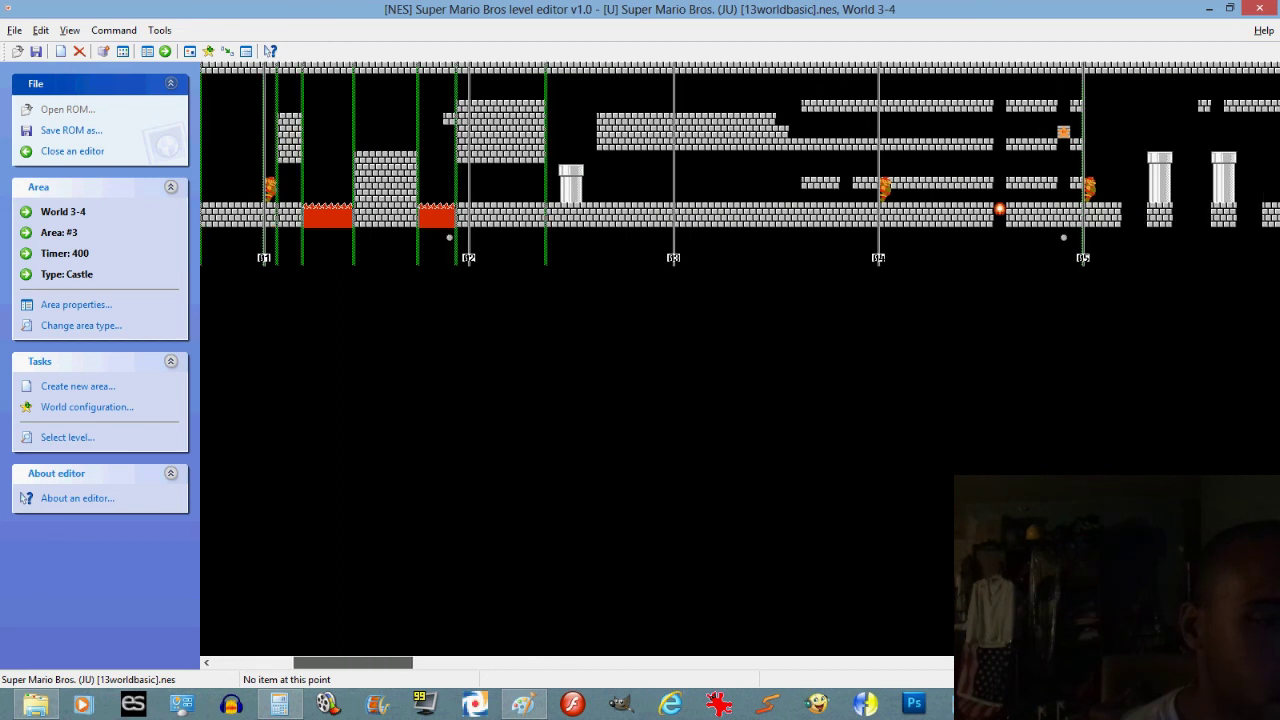
{"action": "scroll", "coordinate": [740, 365], "scroll_direction": "right", "scroll_amount": 5}
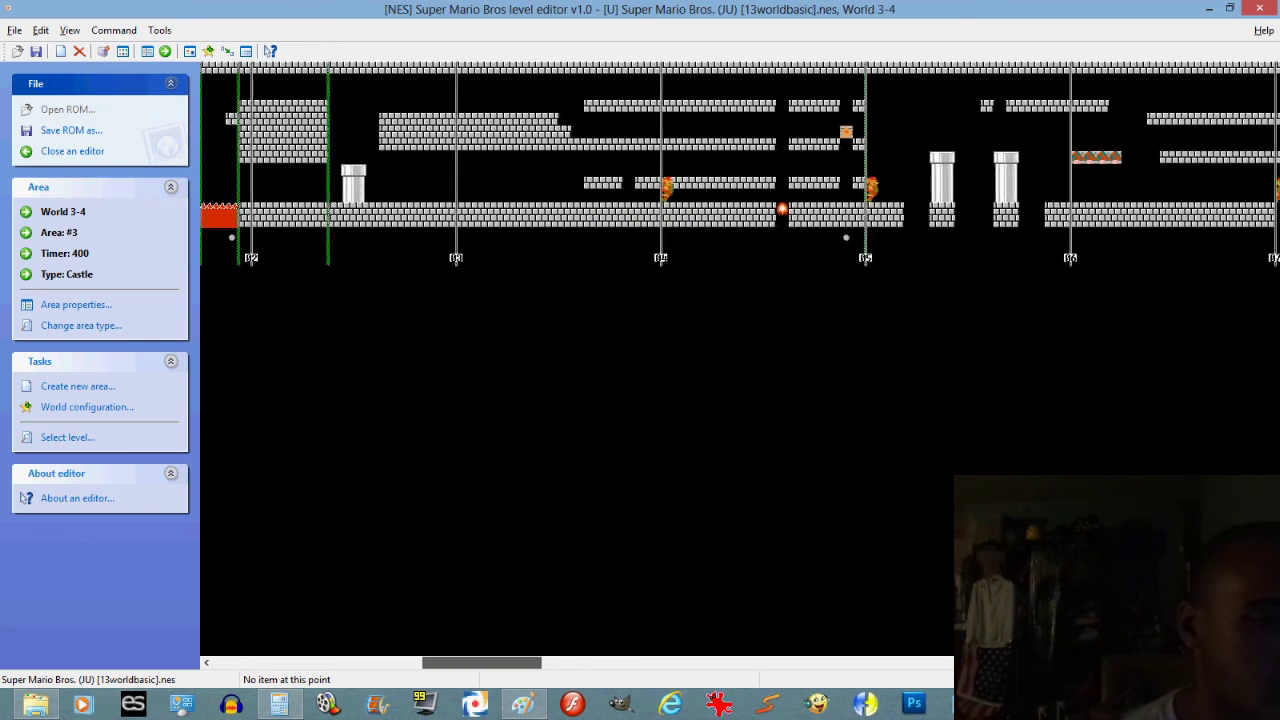
{"action": "scroll", "coordinate": [740, 365], "scroll_direction": "right", "scroll_amount": 7}
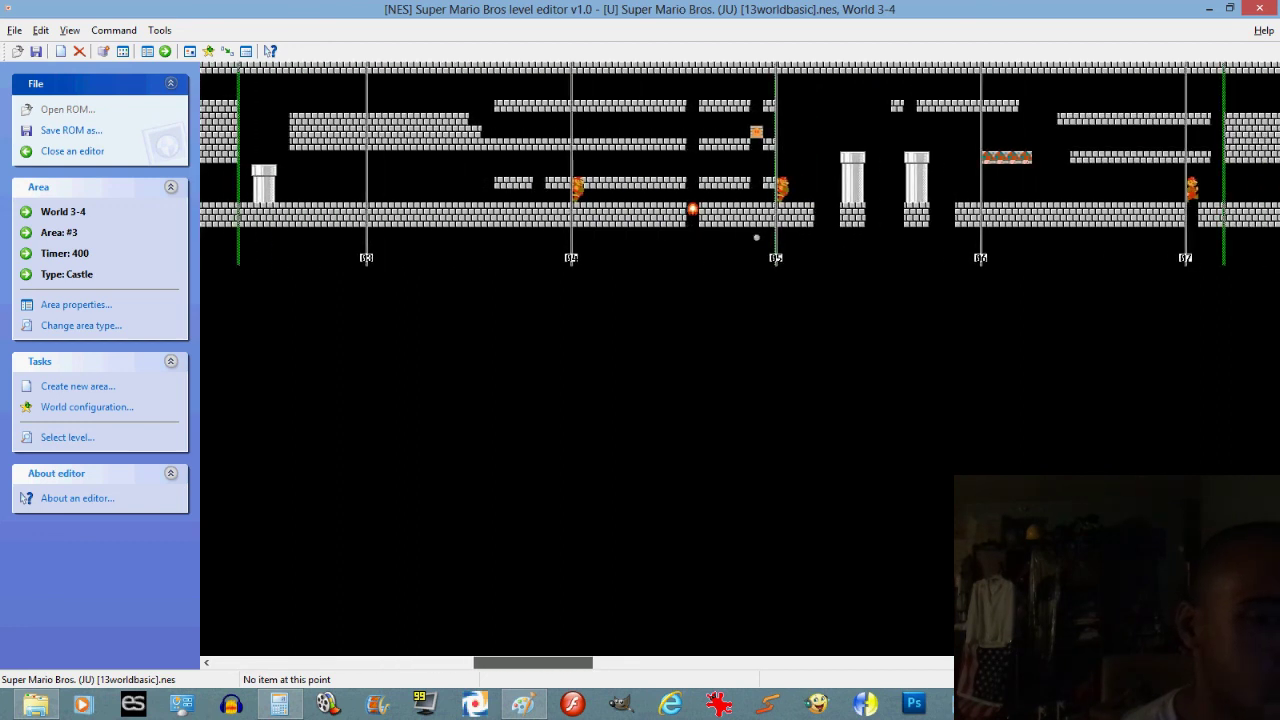
{"action": "scroll", "coordinate": [740, 365], "scroll_direction": "right", "scroll_amount": 20}
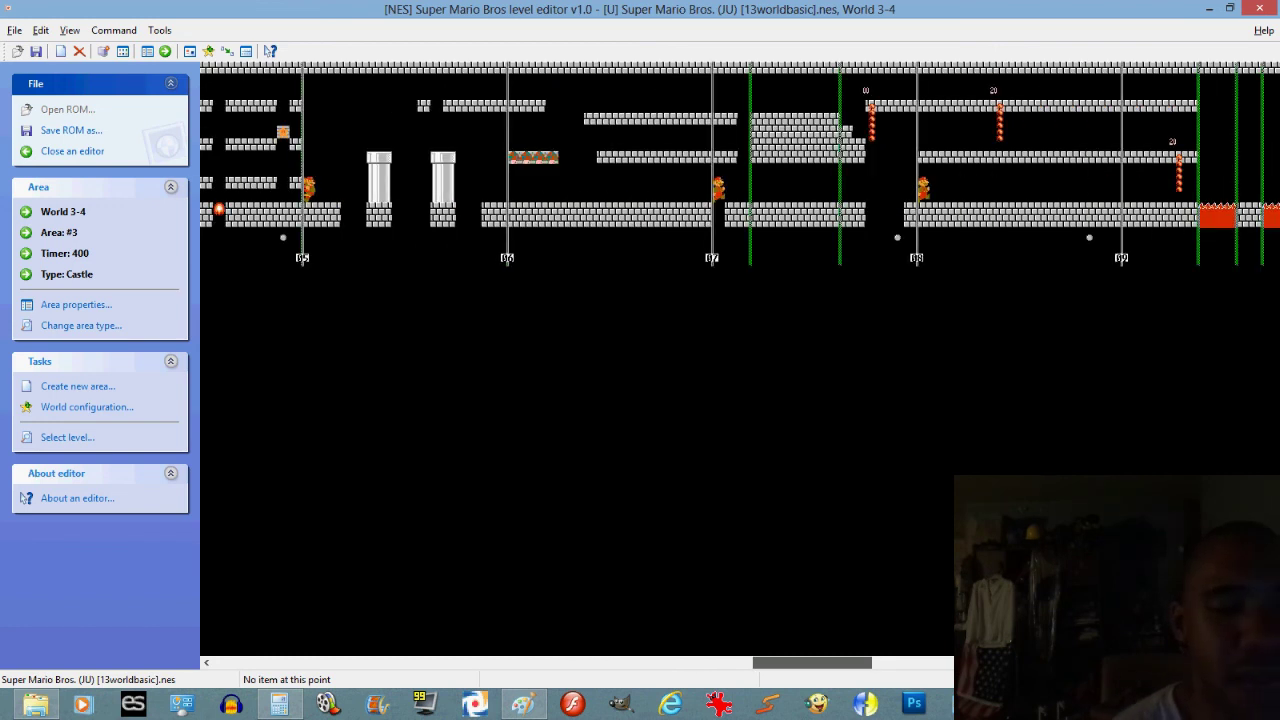
{"action": "scroll", "coordinate": [740, 365], "scroll_direction": "right", "scroll_amount": 13}
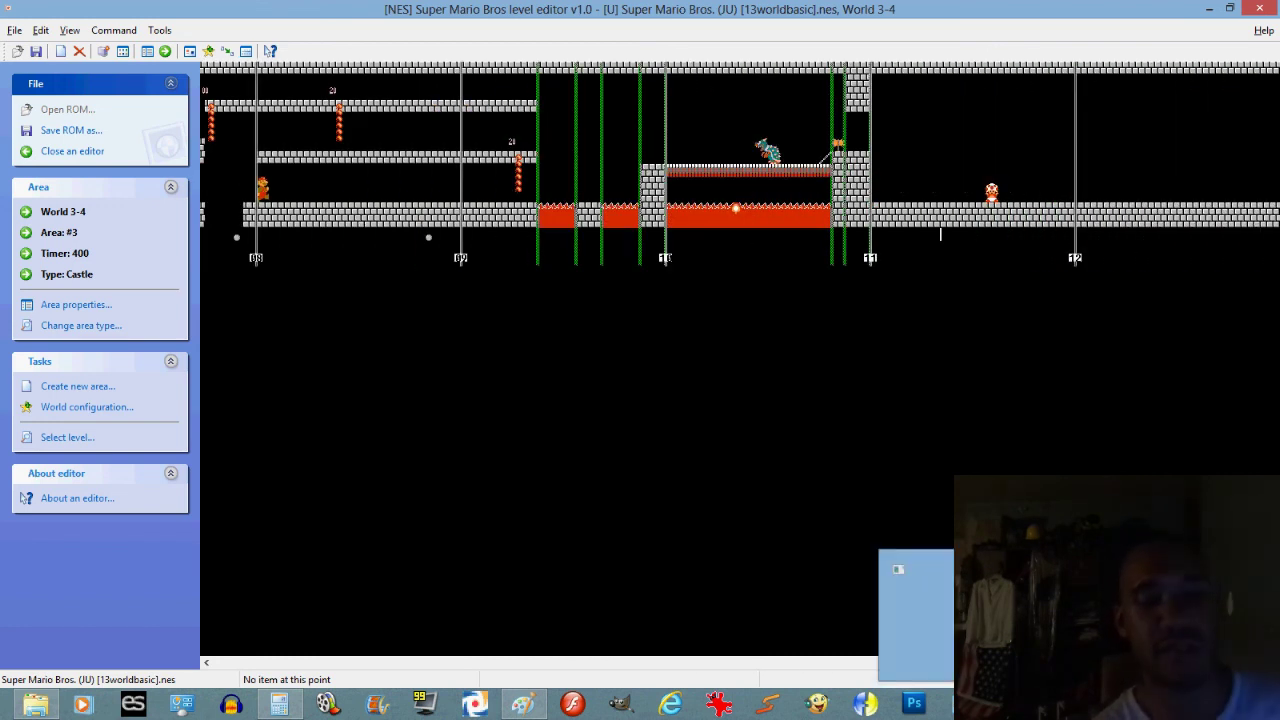
{"action": "key", "text": "super+d"}
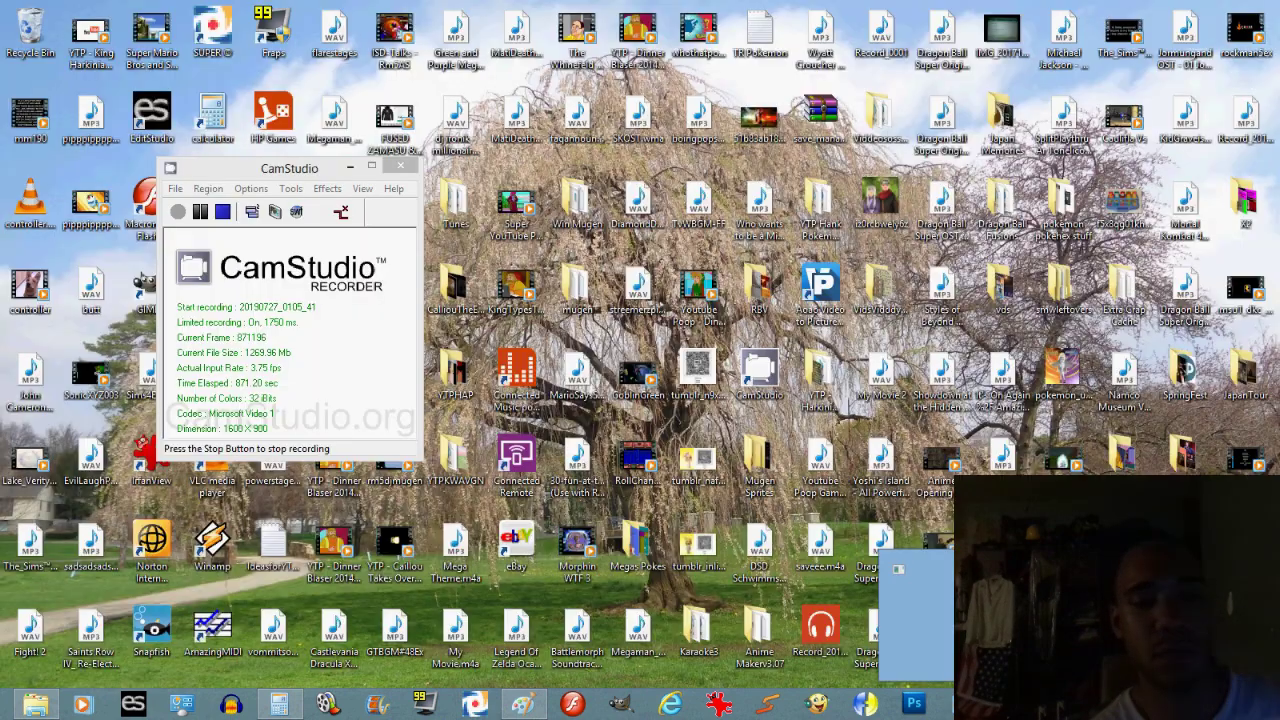